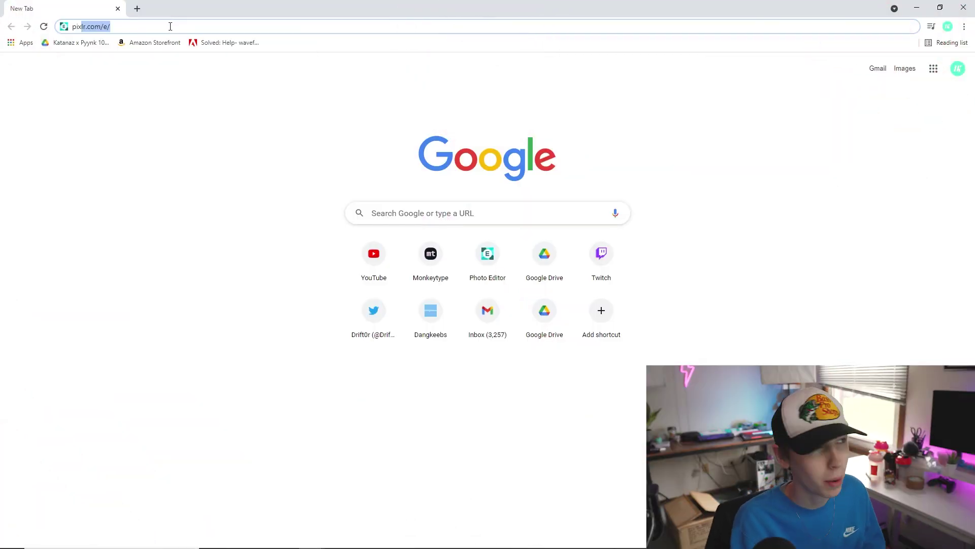
- Load the Pixlr E editor at pixlr.com/e/
key("Return")
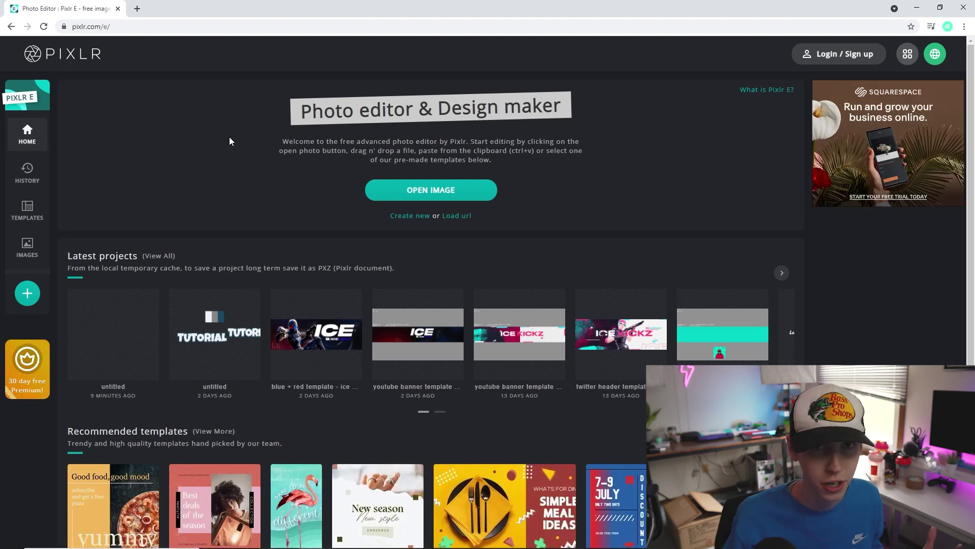
- Create a new Web 720p (1280x720) transparent canvas named '3d text'
left_click(413, 215)
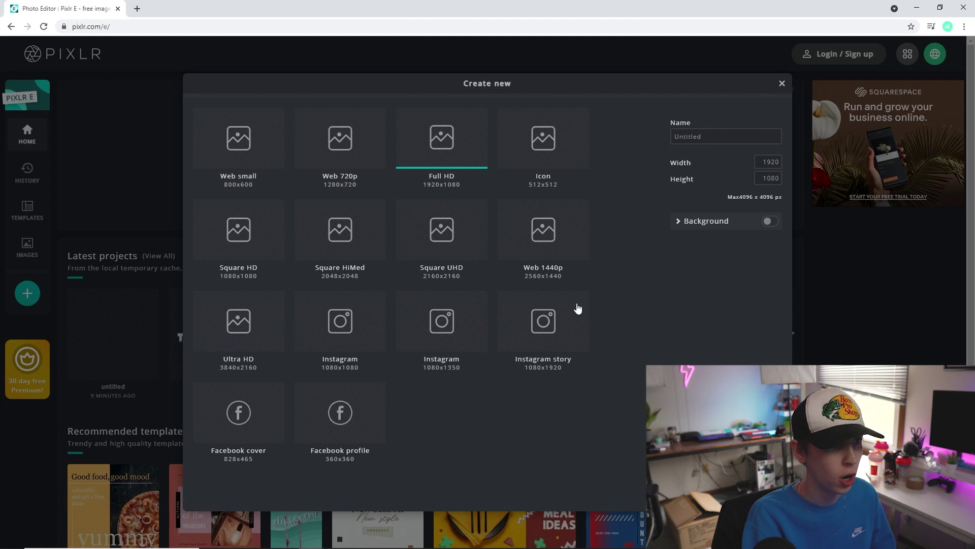
left_click(339, 155)
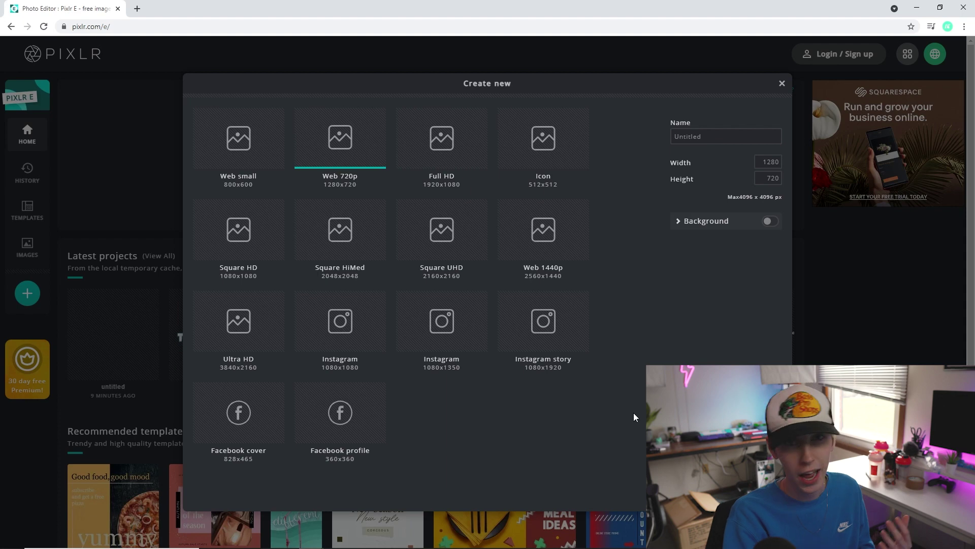
left_click(675, 141)
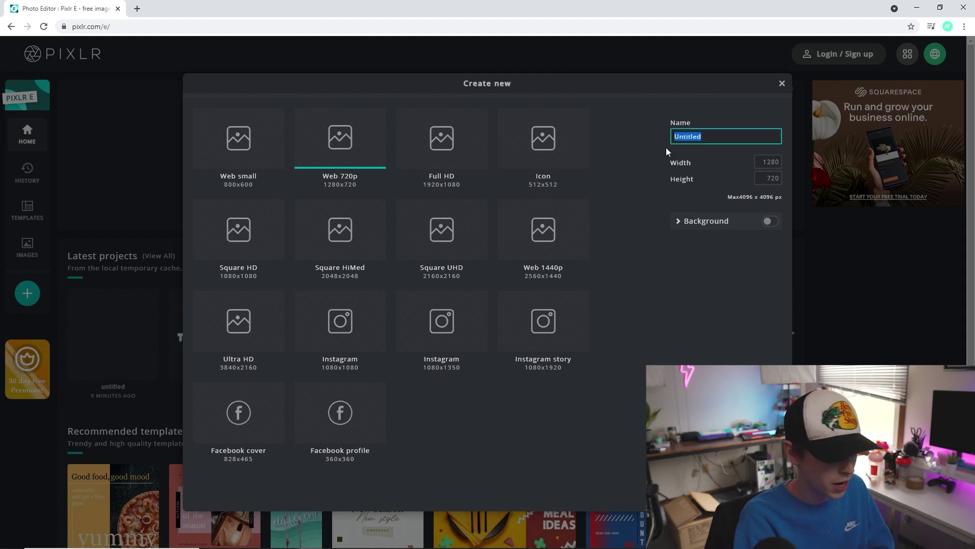
type("3d text")
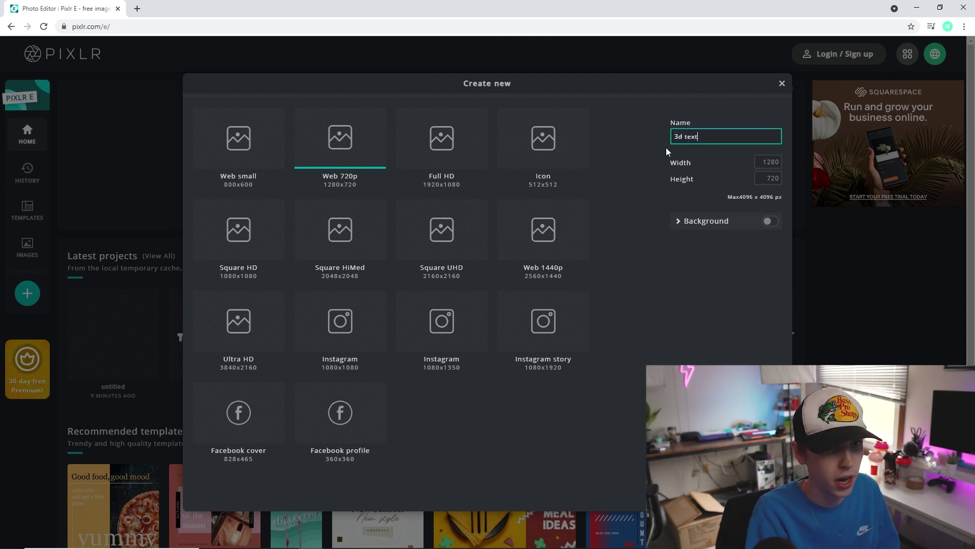
left_click(726, 490)
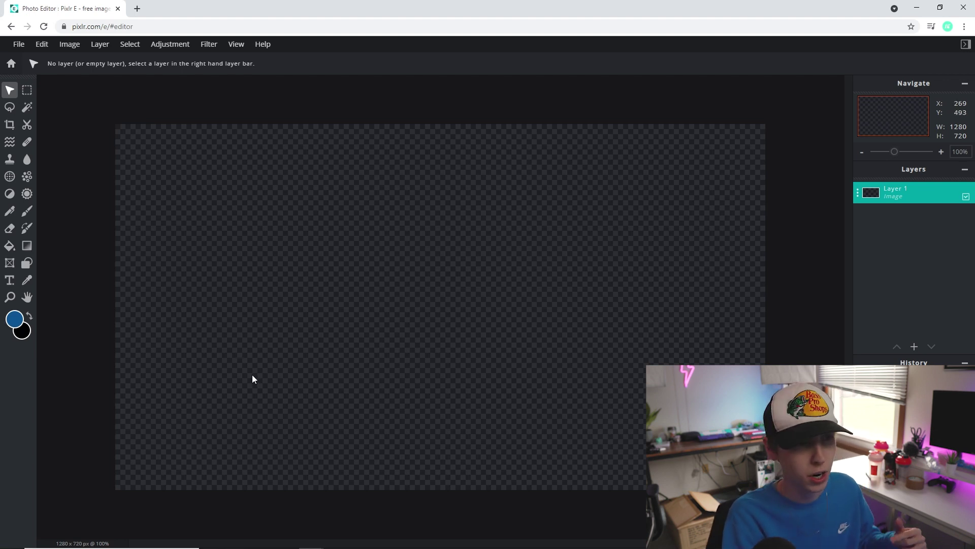
left_click(11, 282)
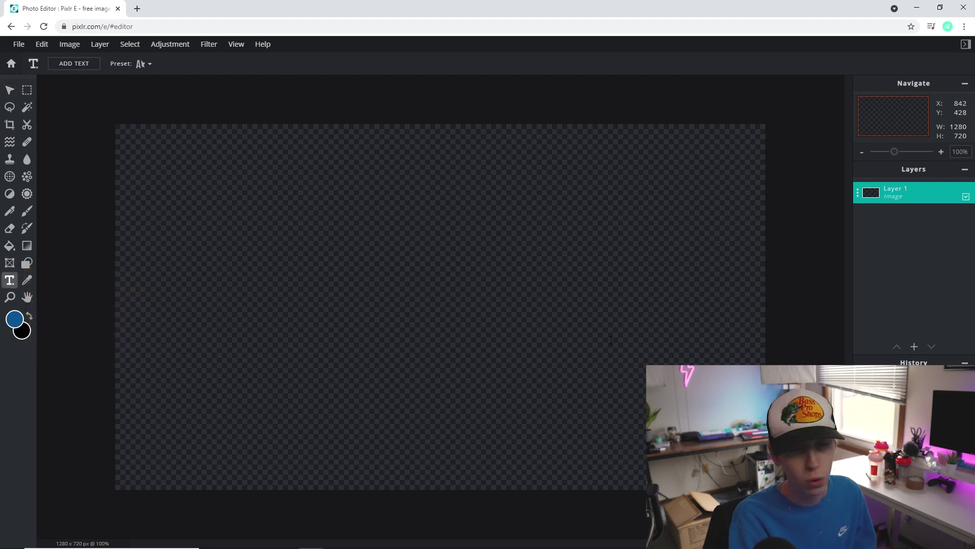
- Add a placeholder text layer and set its font to LuckiestGuy
left_click(76, 68)
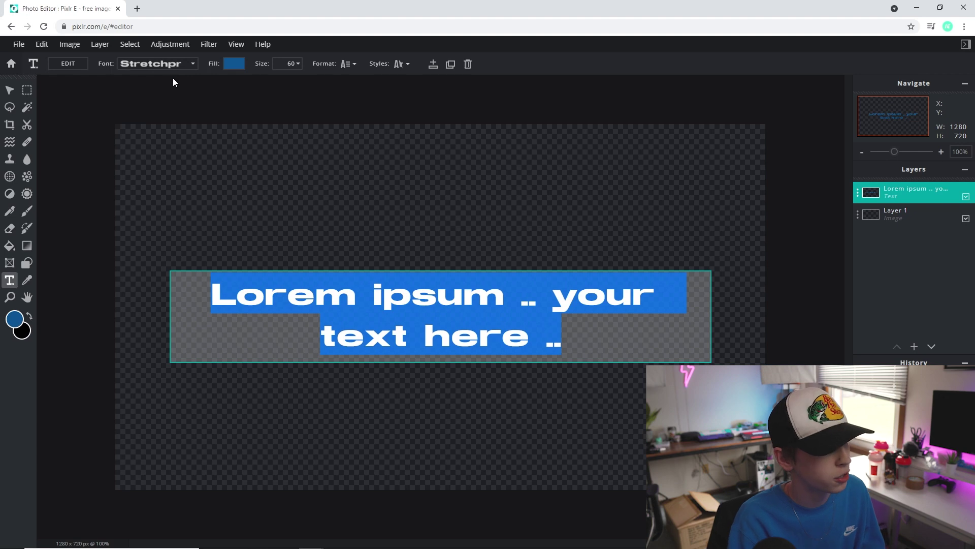
left_click(192, 64)
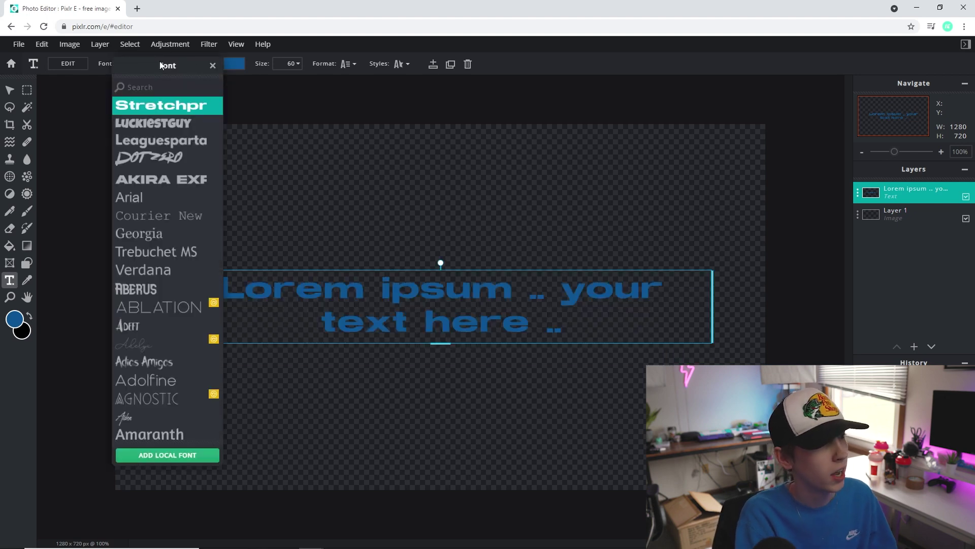
left_click(183, 455)
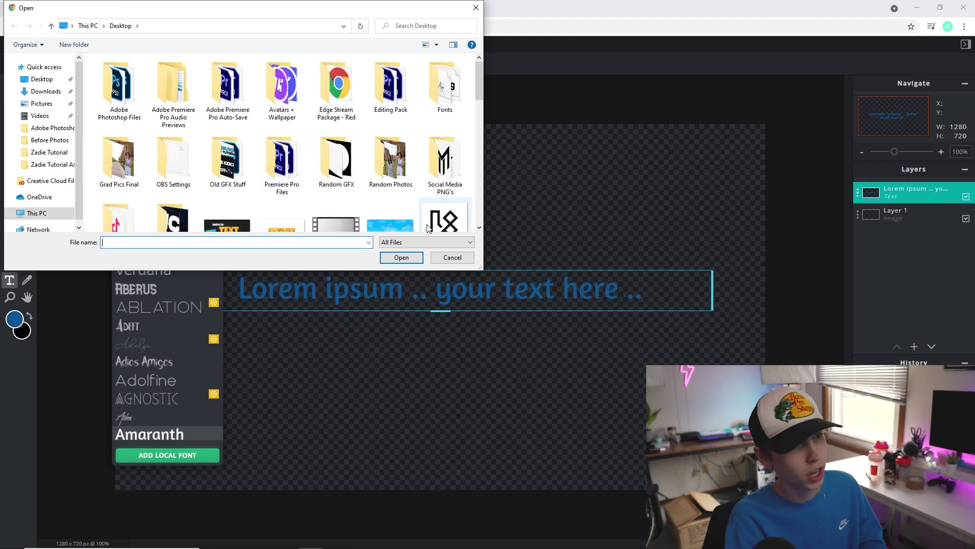
left_click(458, 258)
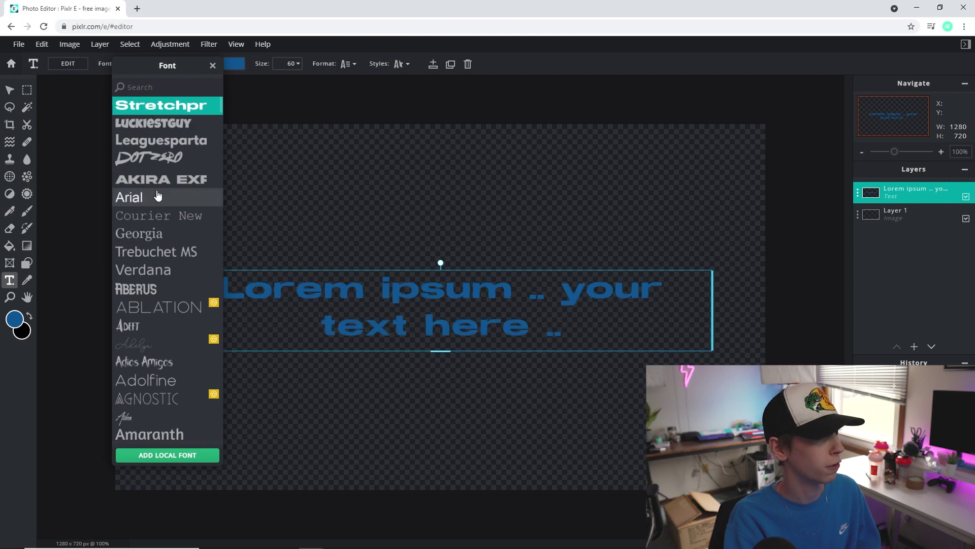
left_click(163, 124)
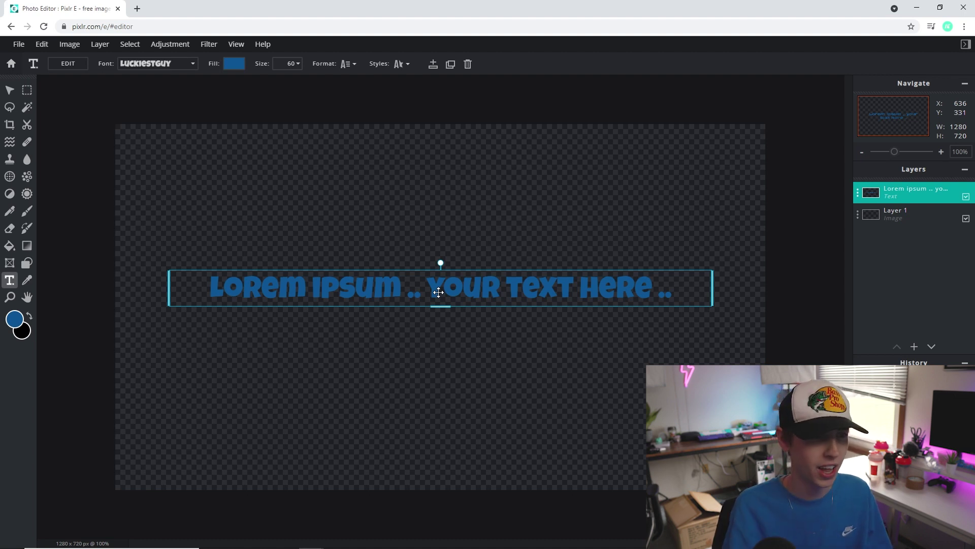
- Nudge the text up and right, reapply LuckiestGuy to all of it, and select the placeholder line
left_click(159, 65)
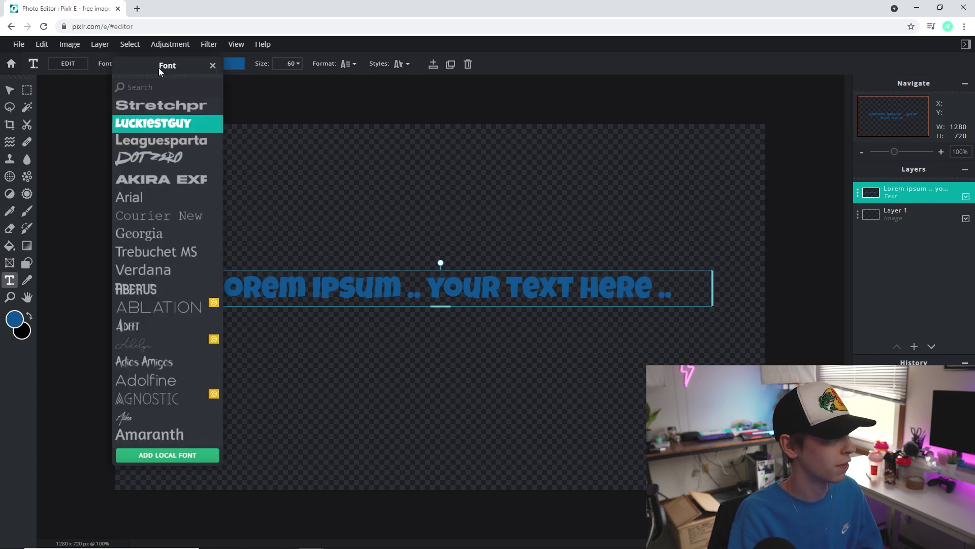
left_click(166, 160)
left_click_drag(439, 287, 445, 250)
left_click(467, 275)
key("ctrl+a")
left_click(175, 65)
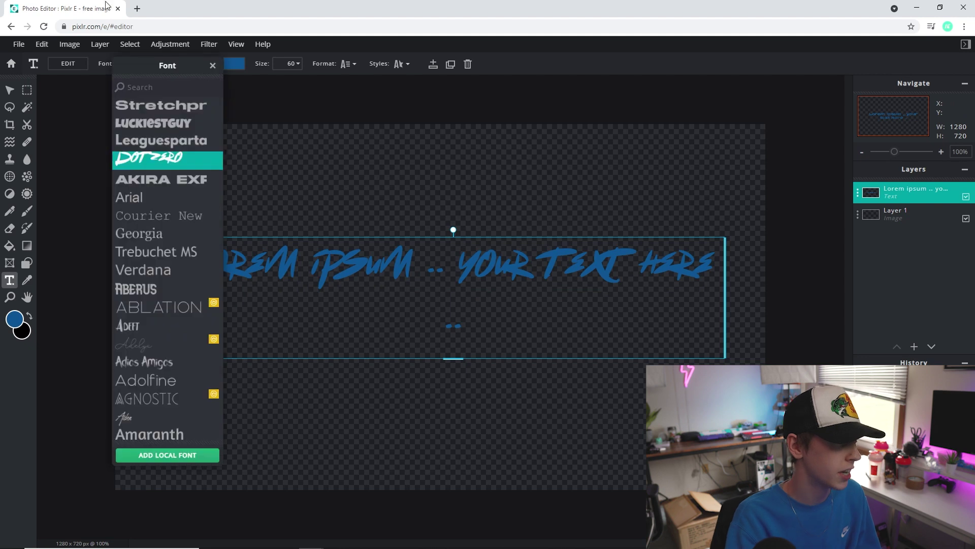
left_click(178, 127)
double_click(461, 268)
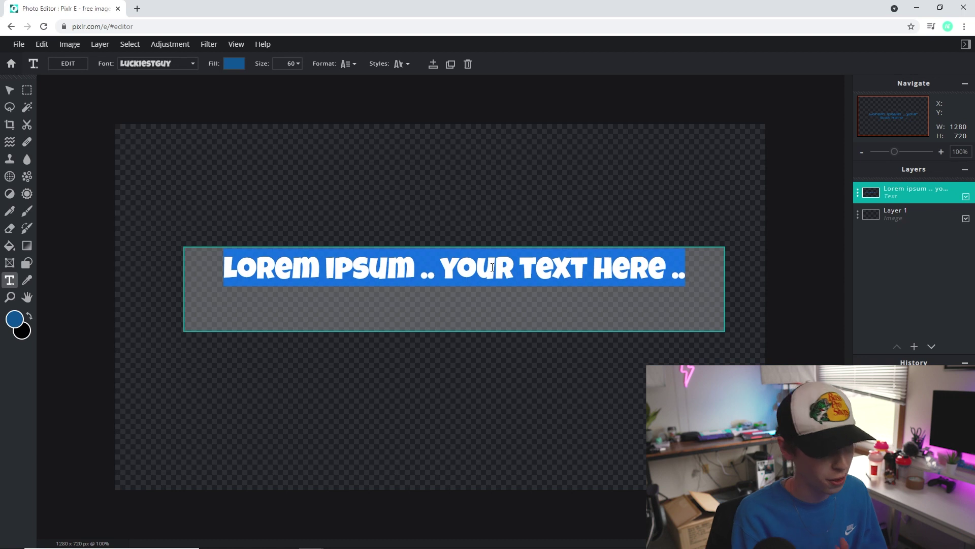
- Replace the placeholder with 'ICE' and drag it toward the canvas centre
type("I")
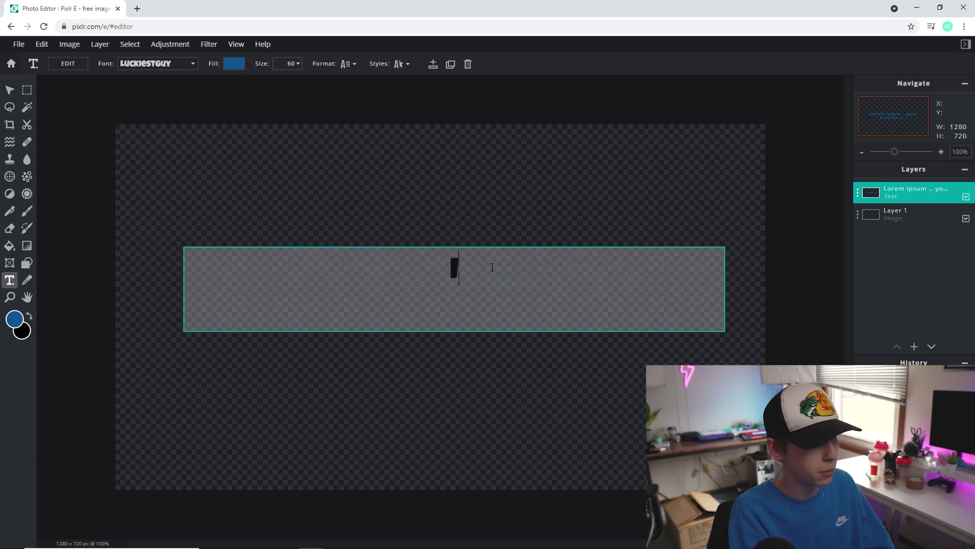
type("CE")
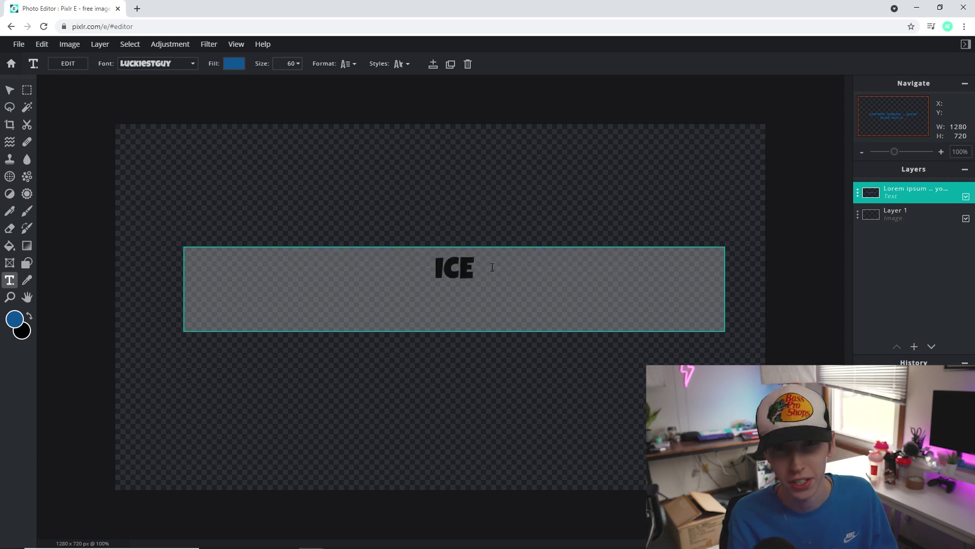
left_click(9, 91)
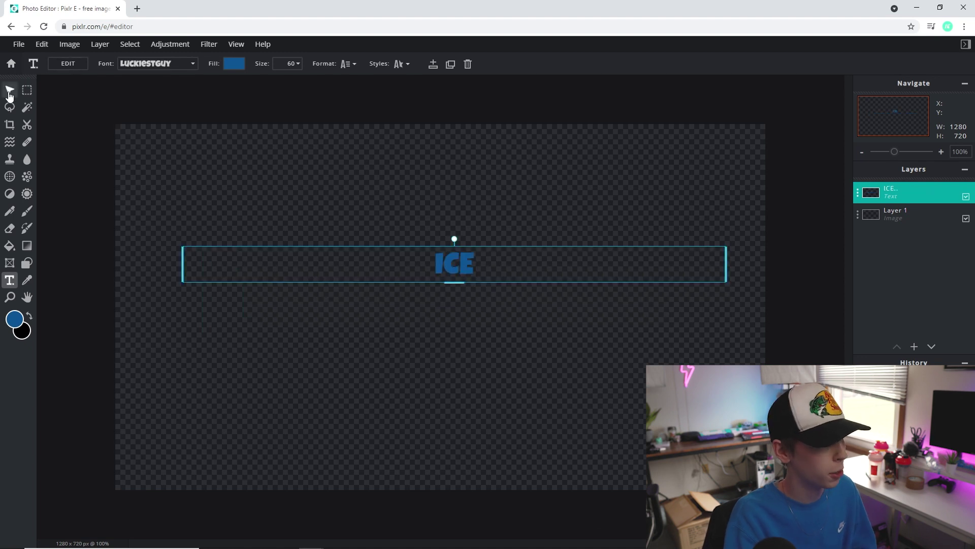
left_click_drag(467, 266, 473, 279)
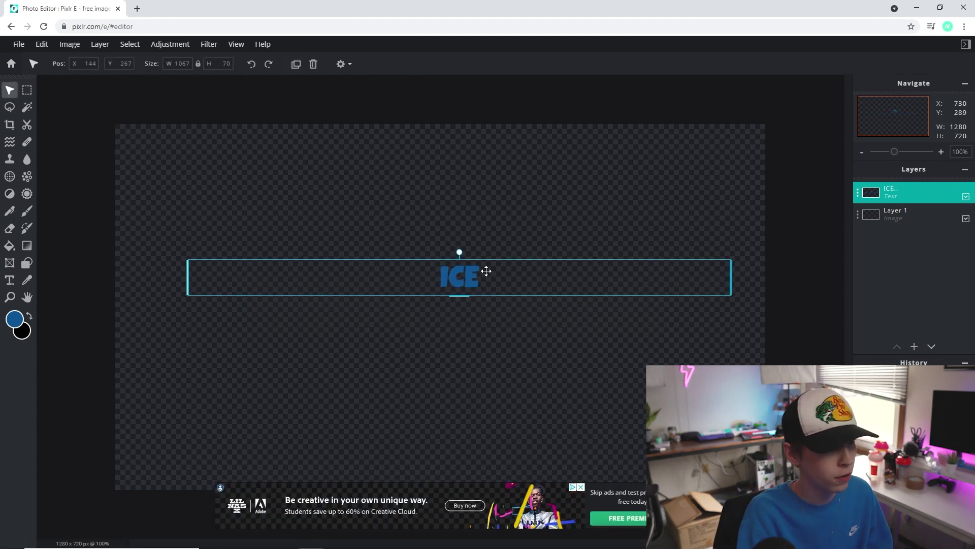
left_click_drag(483, 284, 457, 295)
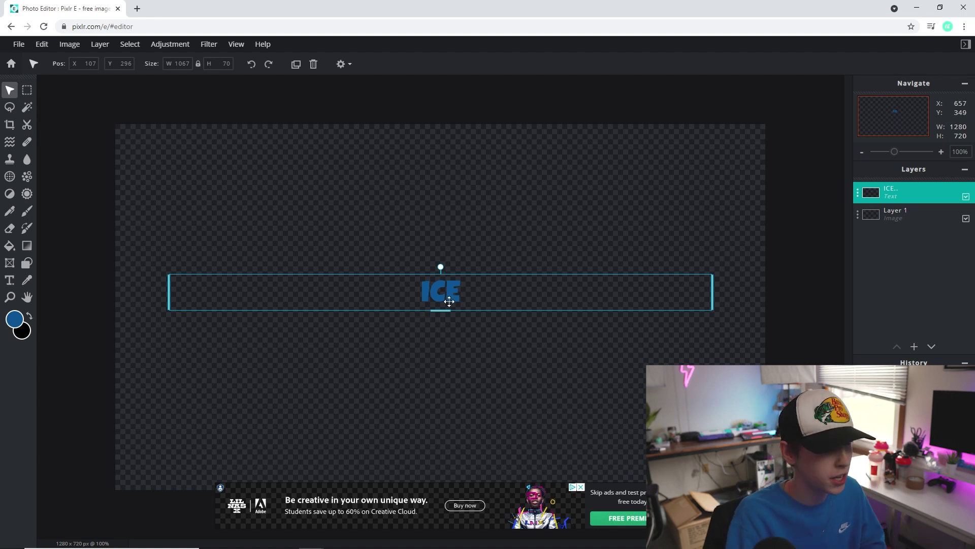
left_click(100, 44)
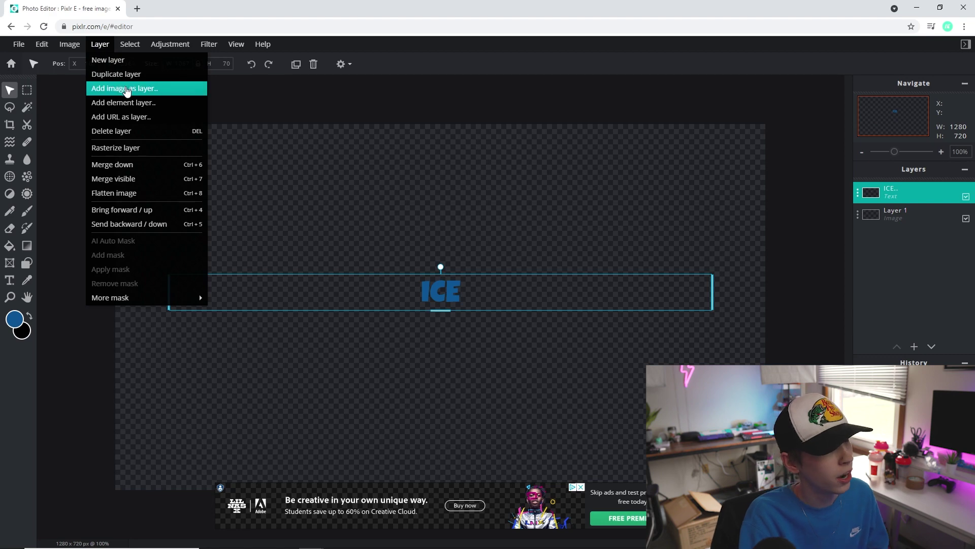
- Import the 3d.png reference image as a layer and shrink it into the top-left corner
left_click(127, 91)
scroll(301, 110, "down", 5)
scroll(301, 109, "up", 1)
double_click(302, 110)
left_click_drag(487, 302, 506, 292)
left_click_drag(784, 113, 490, 334)
left_click_drag(400, 364, 311, 157)
left_click(586, 112)
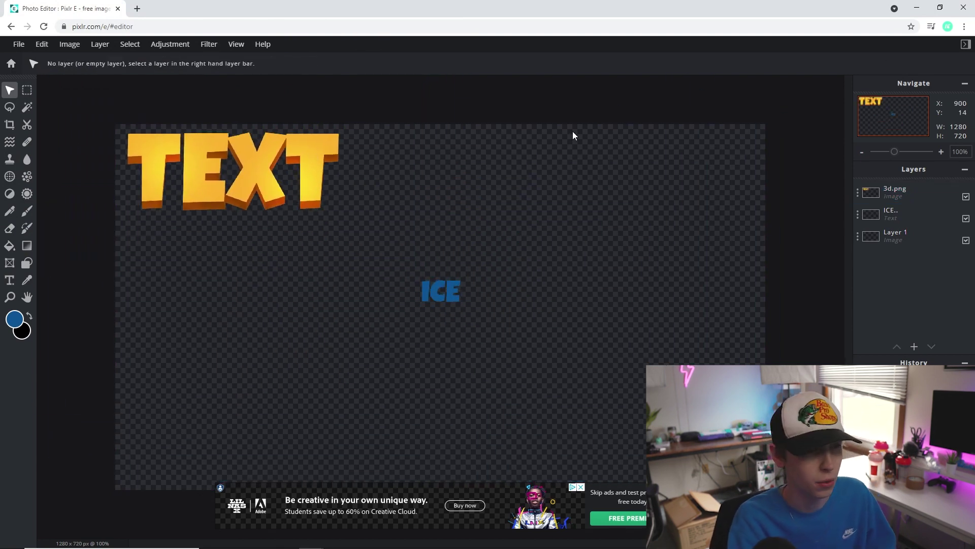
- Fill the ICE text with #FBB22F sampled from the yellow TEXT graphic
double_click(434, 319)
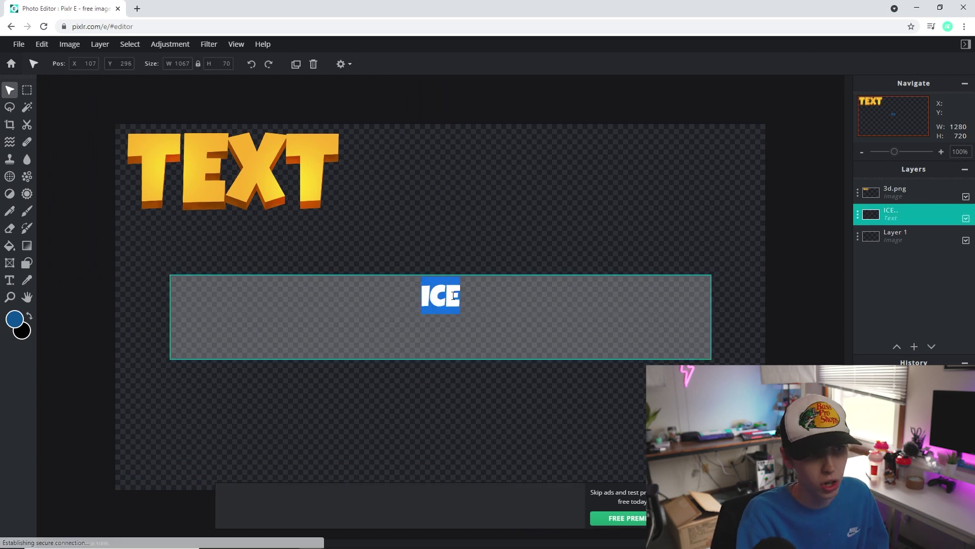
left_click(10, 280)
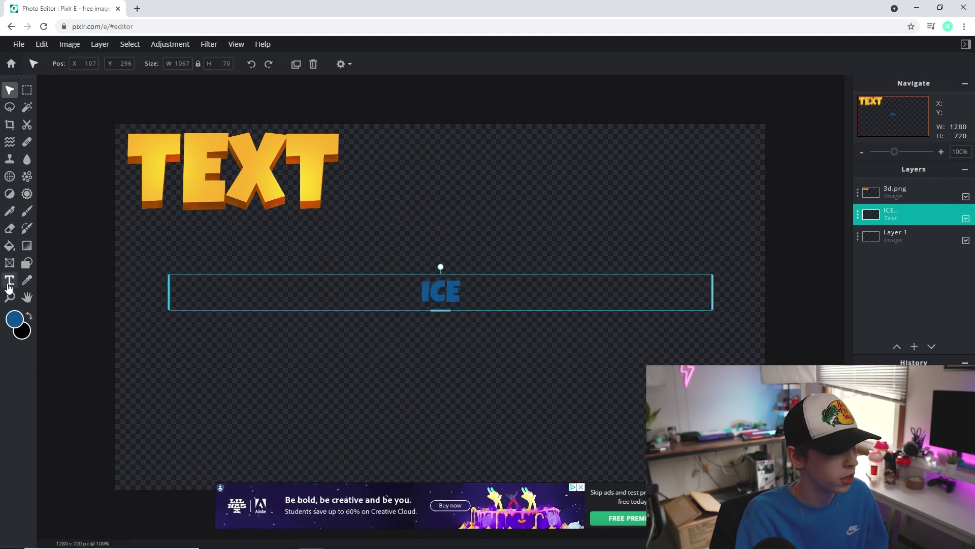
left_click(465, 293)
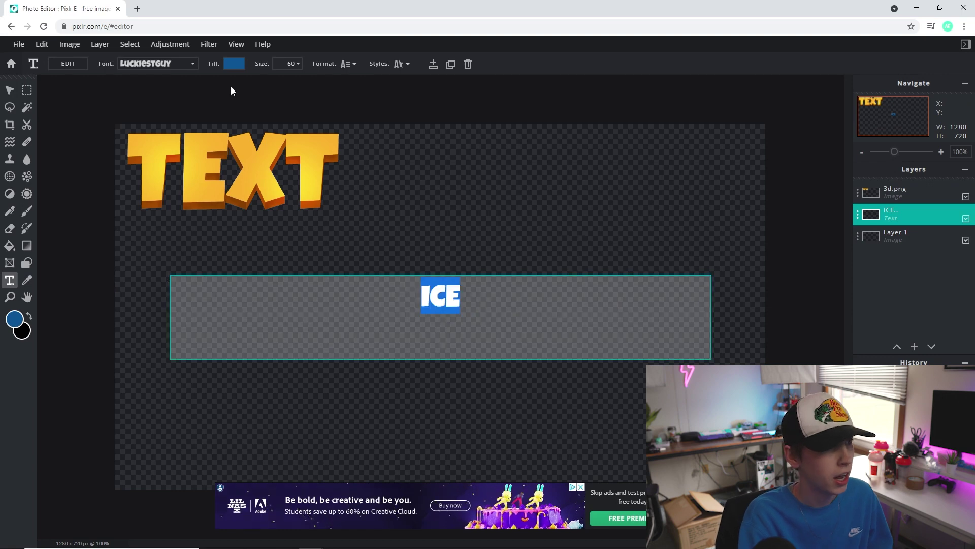
left_click(235, 63)
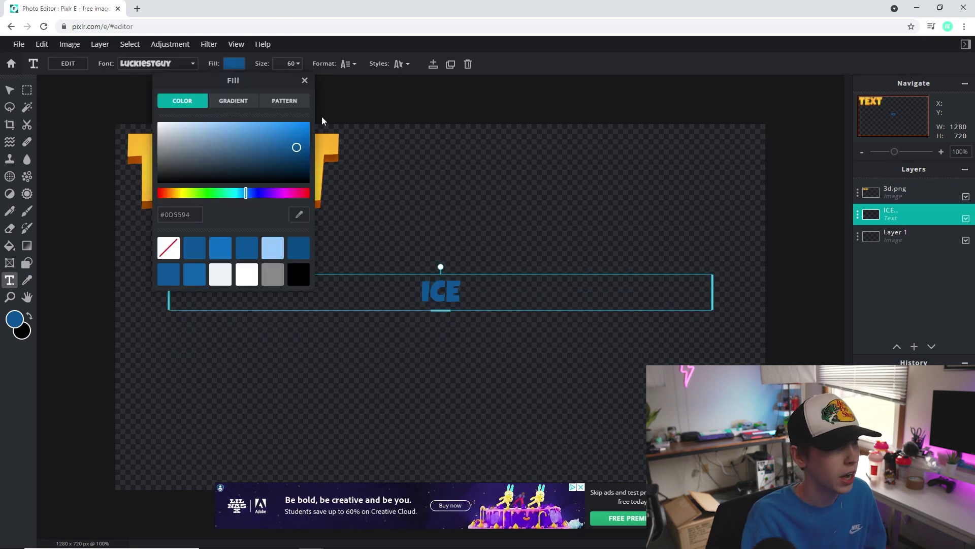
left_click(300, 215)
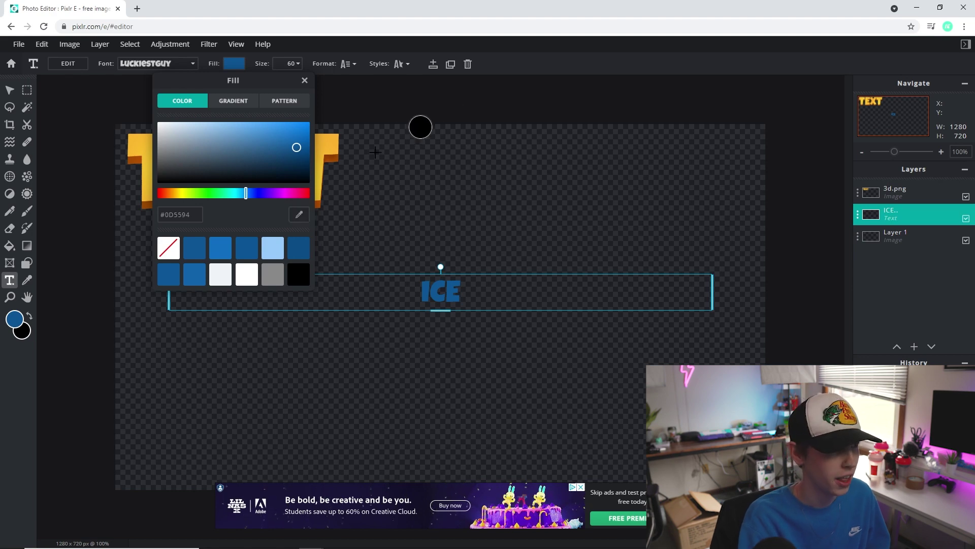
left_click(327, 141)
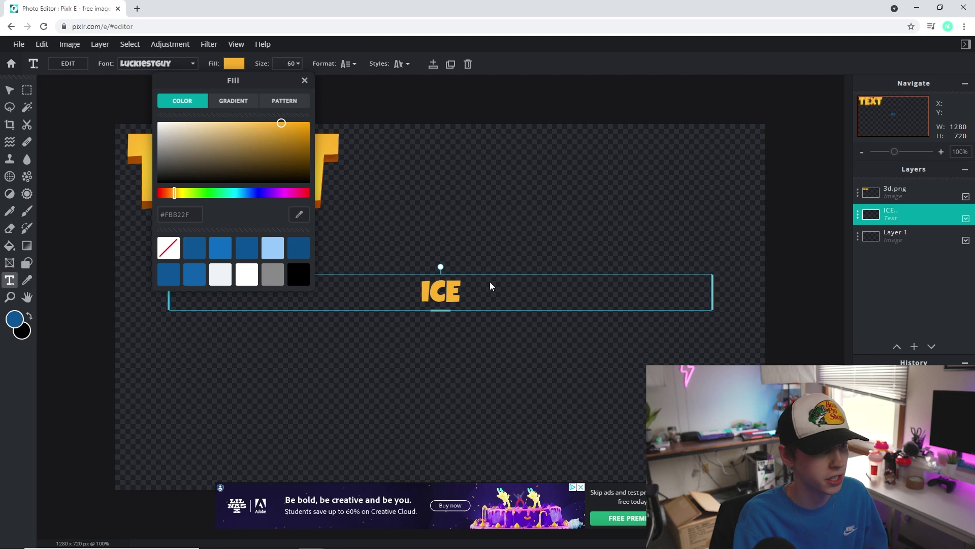
left_click(465, 297)
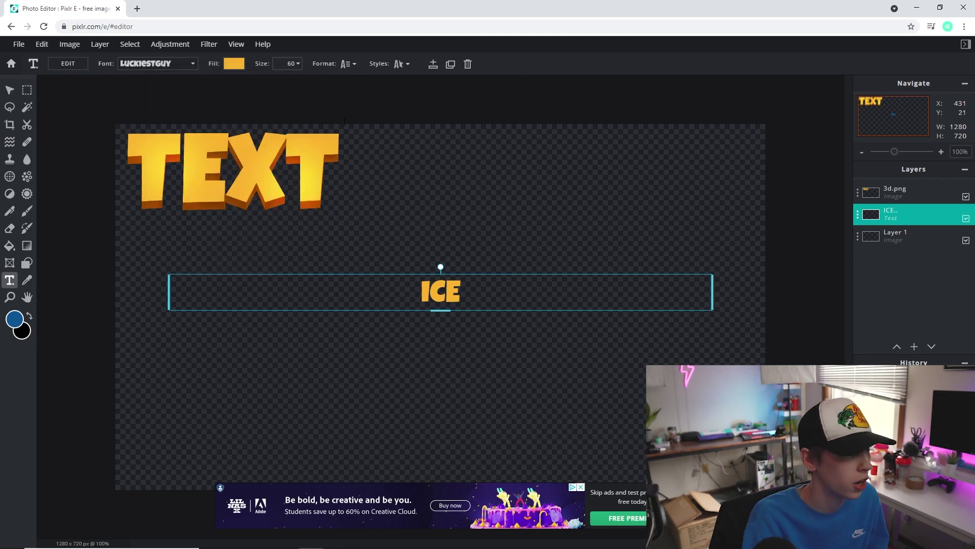
left_click(291, 68)
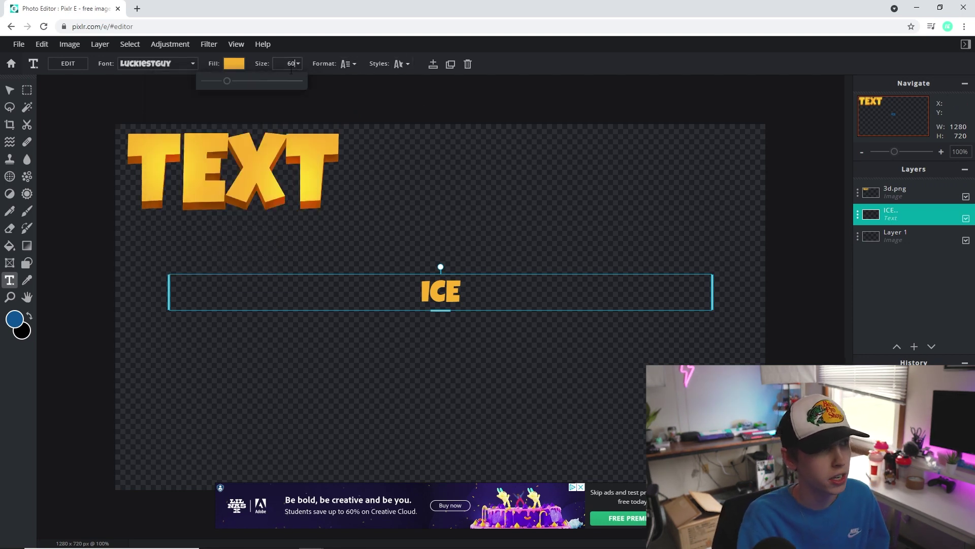
- Enlarge the ICE text to size 380, recentre it, and lock its layer
left_click_drag(228, 83, 261, 91)
left_click_drag(513, 383, 545, 278)
key("Escape")
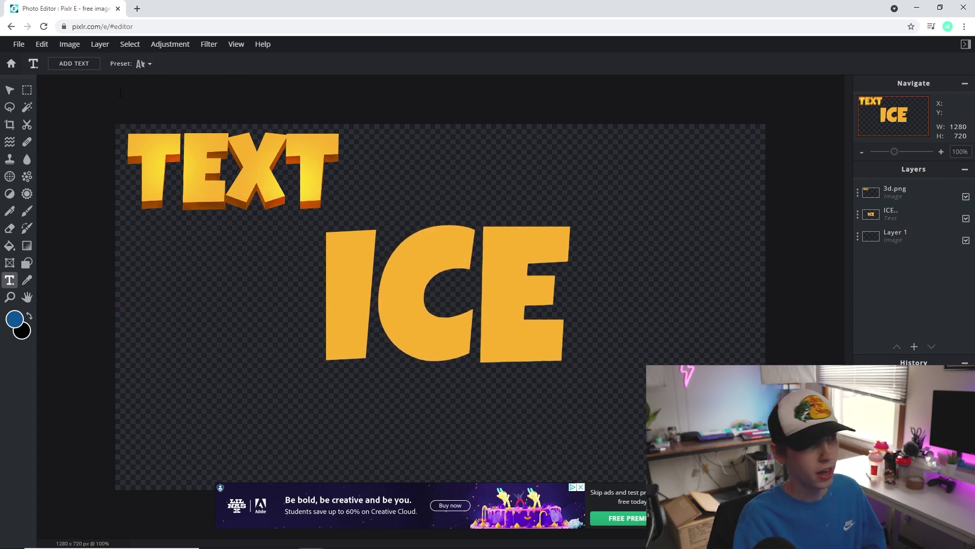
left_click(505, 327)
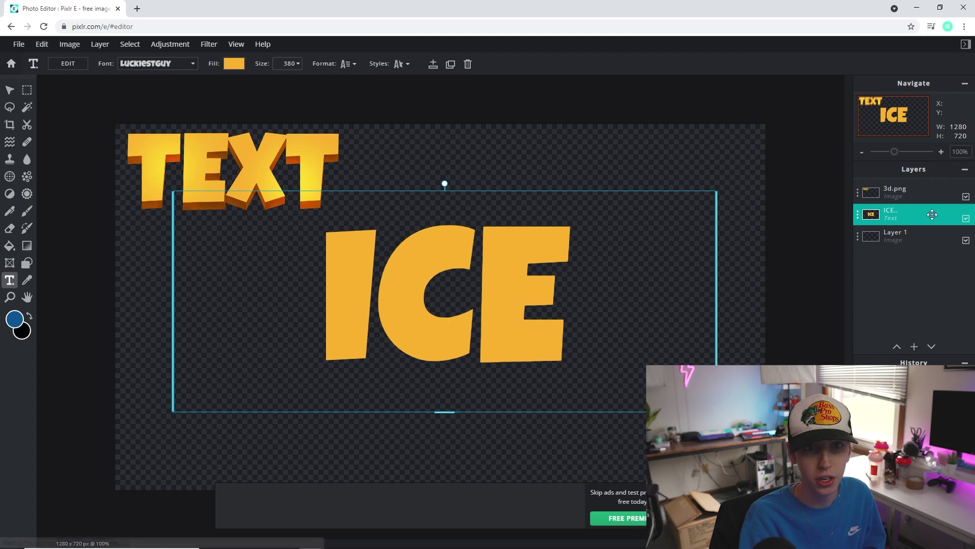
left_click(858, 214)
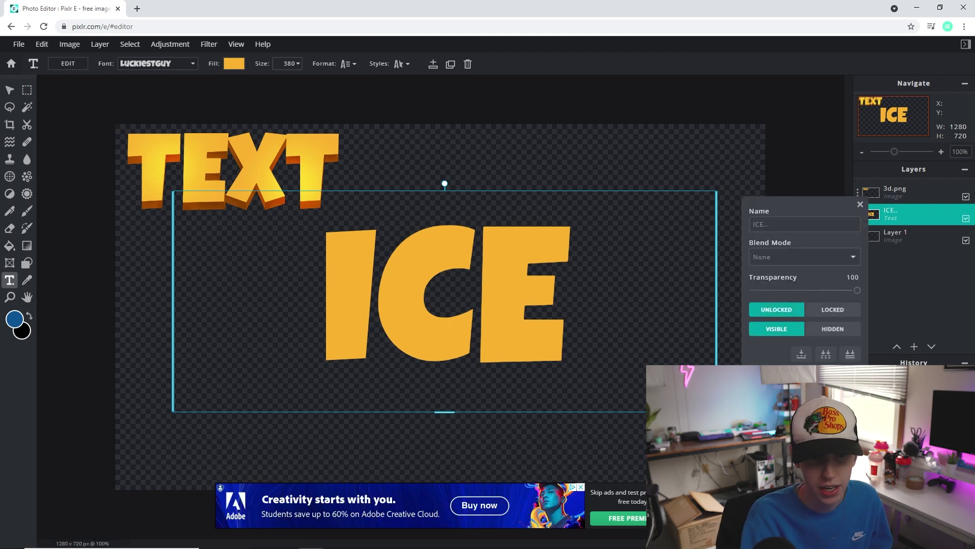
left_click(828, 311)
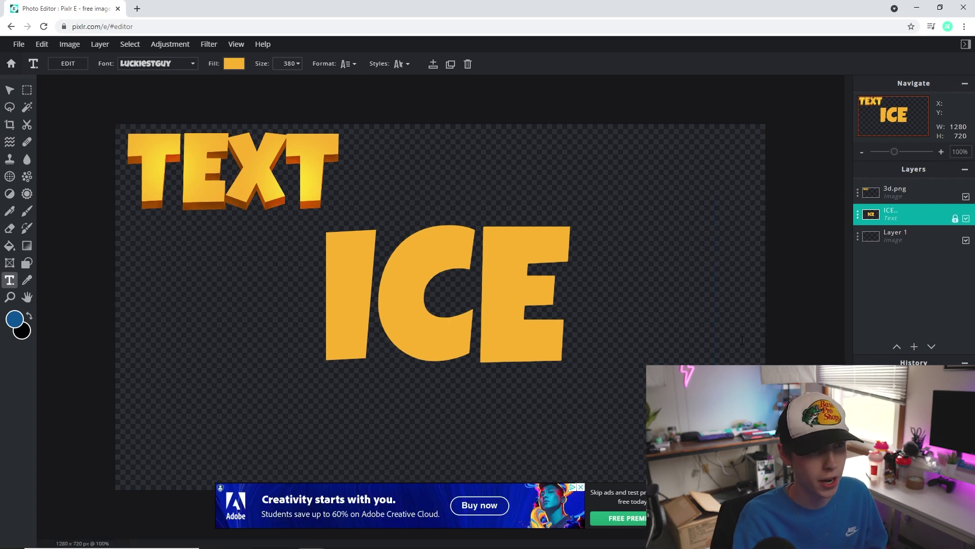
left_click(858, 216)
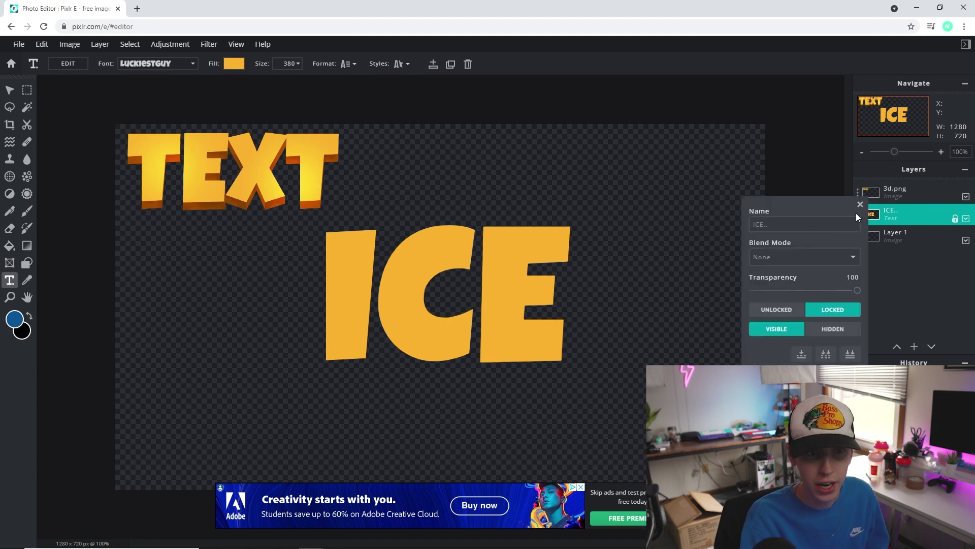
- Duplicate the ICE layer, unlock the lower copy, and rename it 'Duplicate text'
left_click(826, 370)
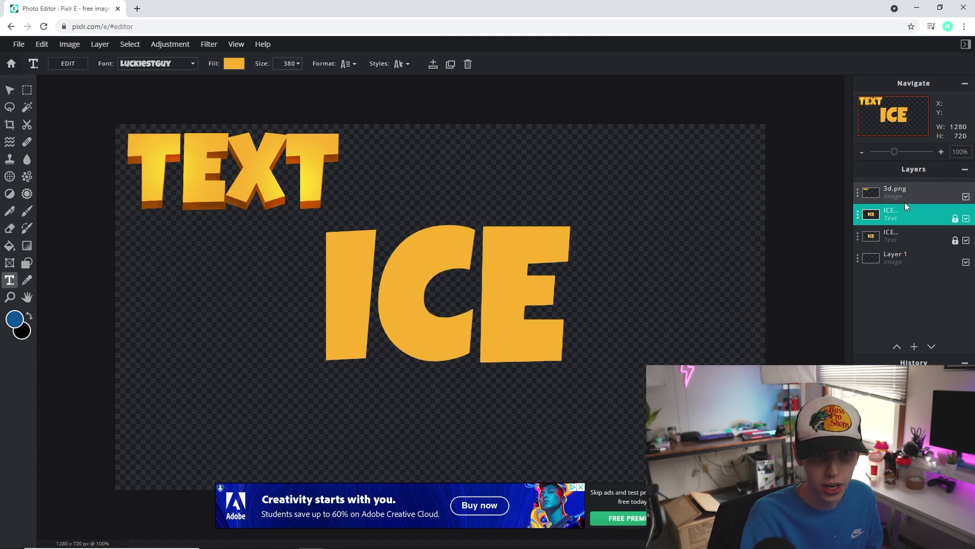
left_click(903, 239)
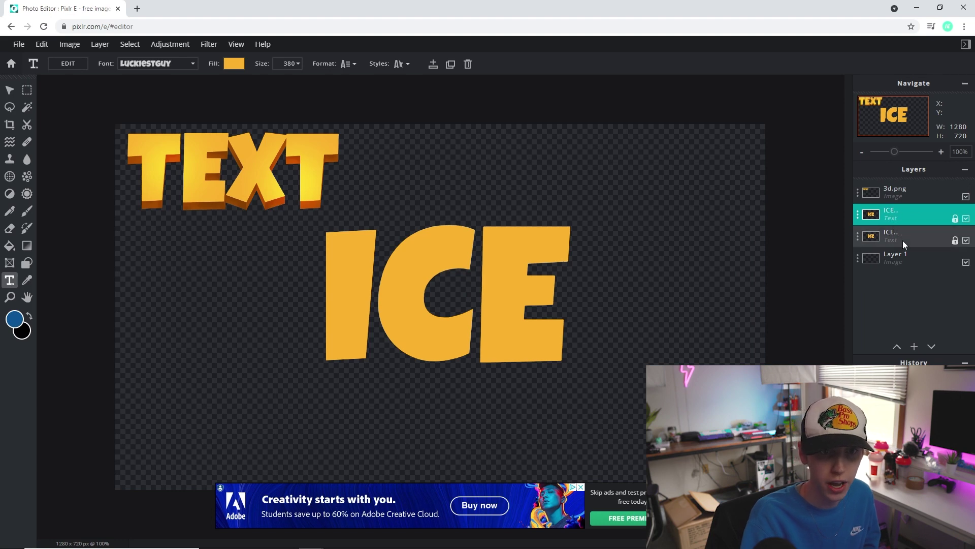
left_click(955, 240)
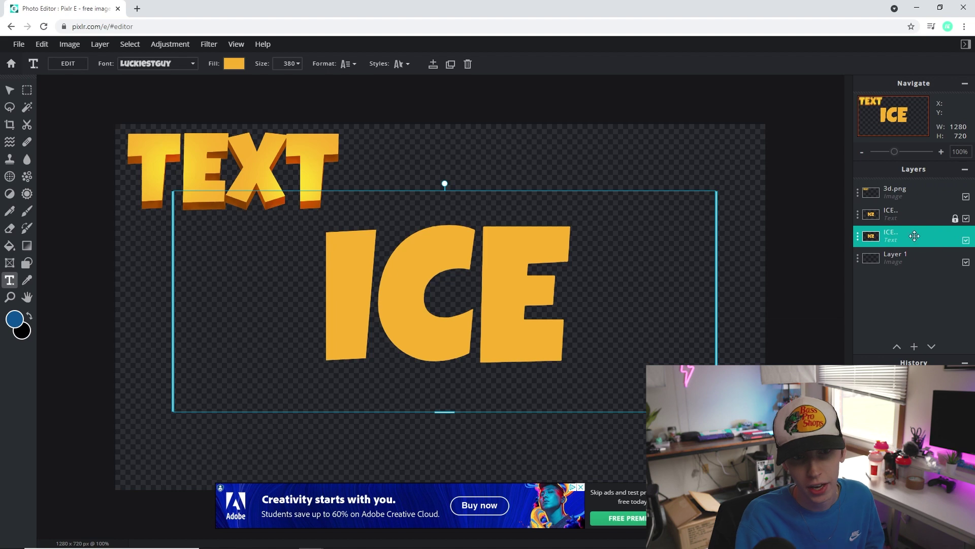
double_click(893, 231)
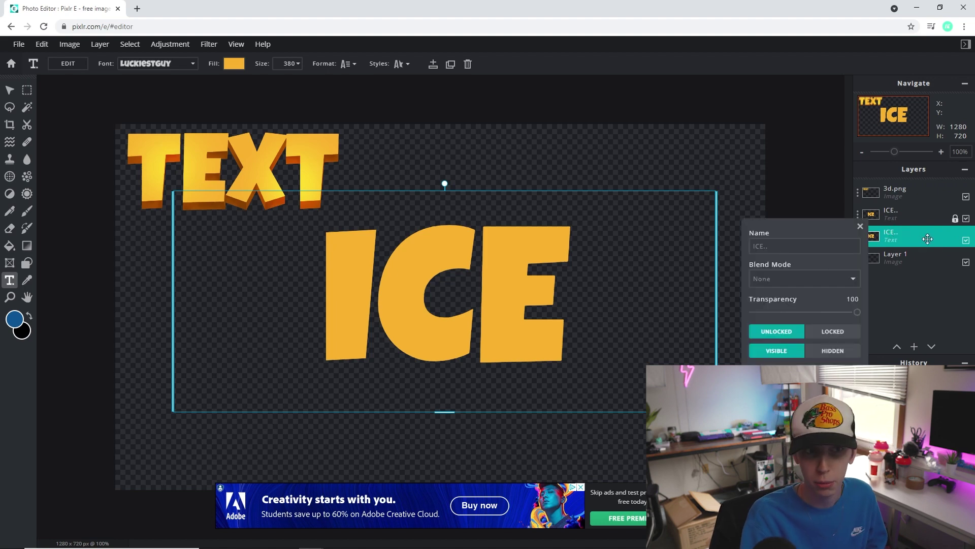
triple_click(766, 249)
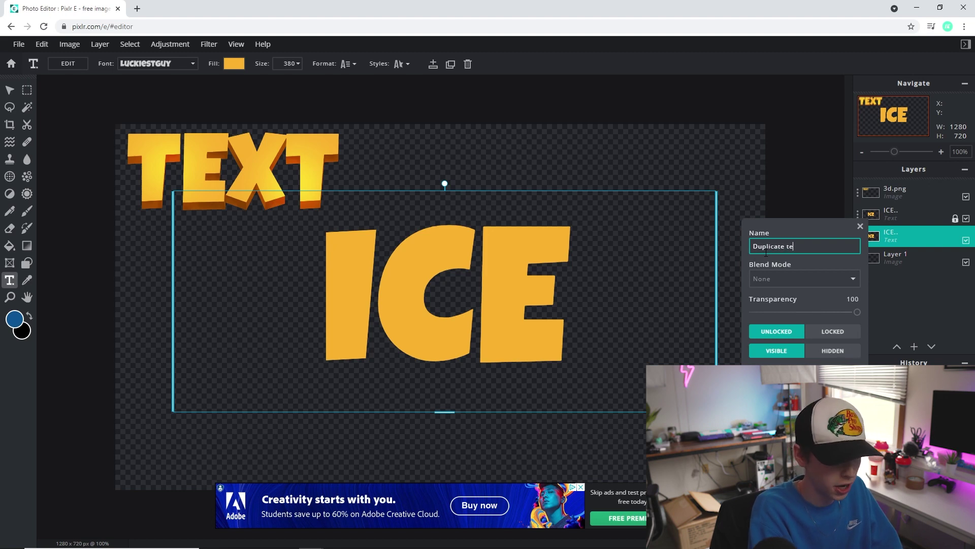
left_click(860, 226)
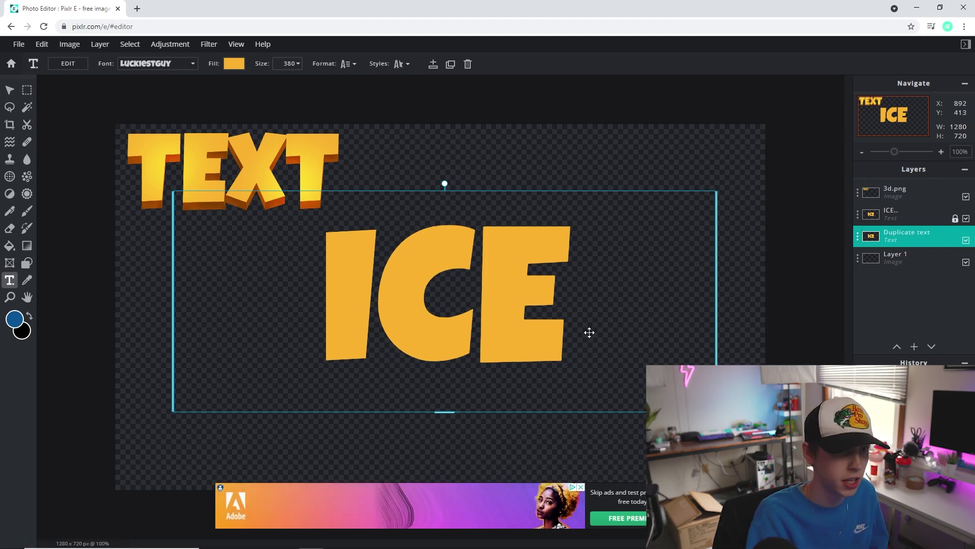
left_click(924, 216)
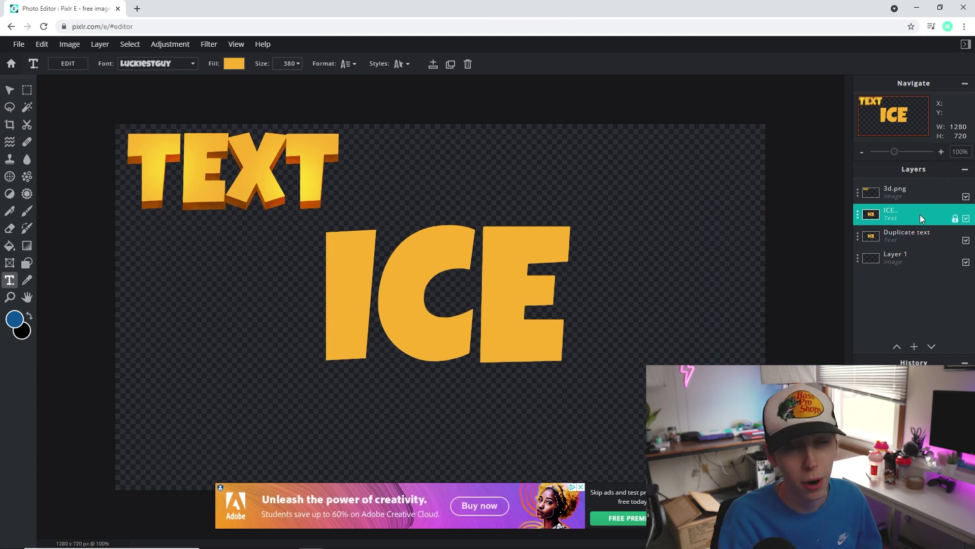
- Fill the Duplicate text layer with dark orange #A54C00 and nudge it down and left as an extrusion
left_click(908, 240)
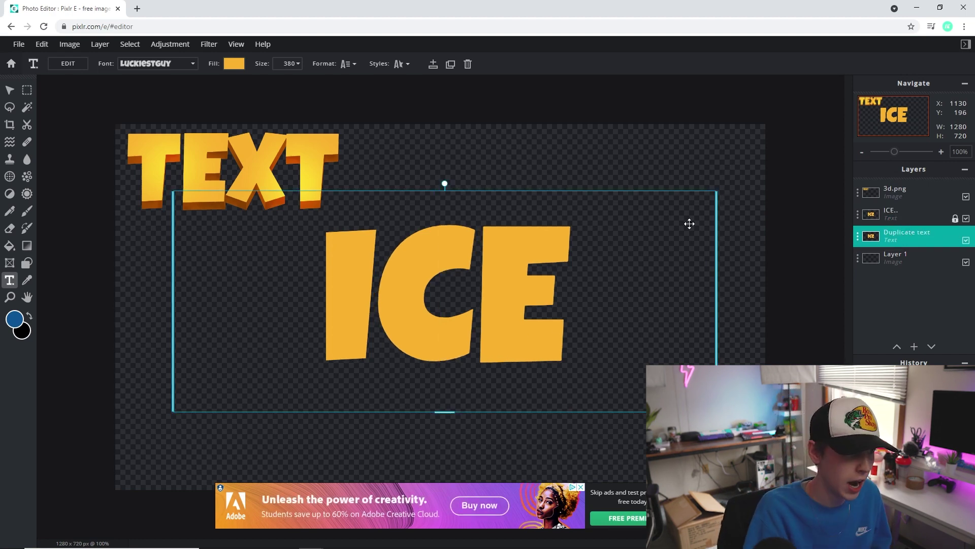
key("Down")
key("Down")
key("Down")
key("Down")
key("Down")
key("Down")
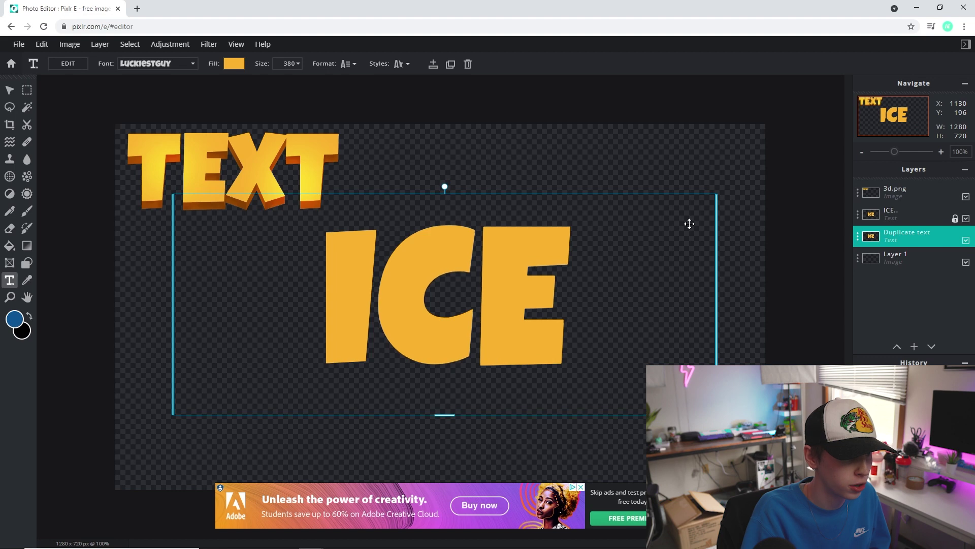
double_click(579, 331)
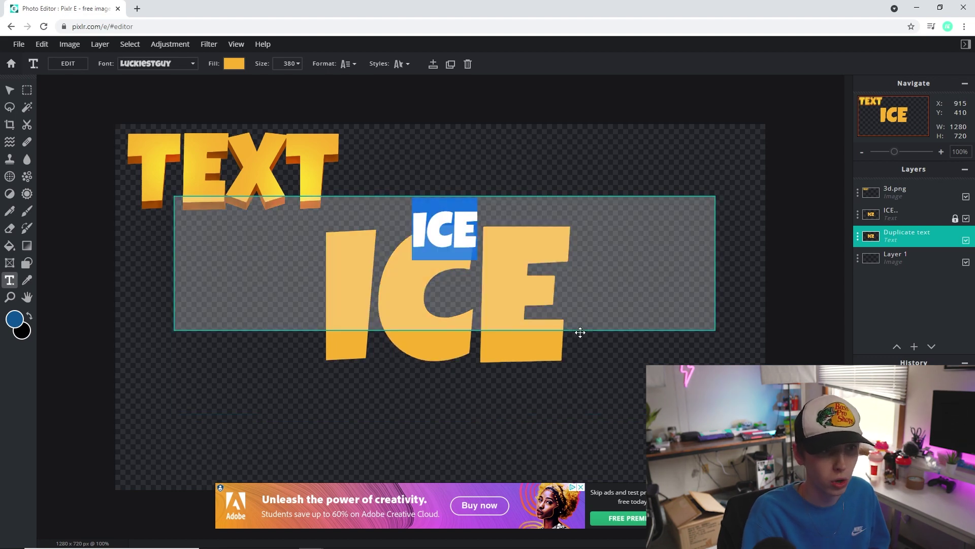
left_click(235, 64)
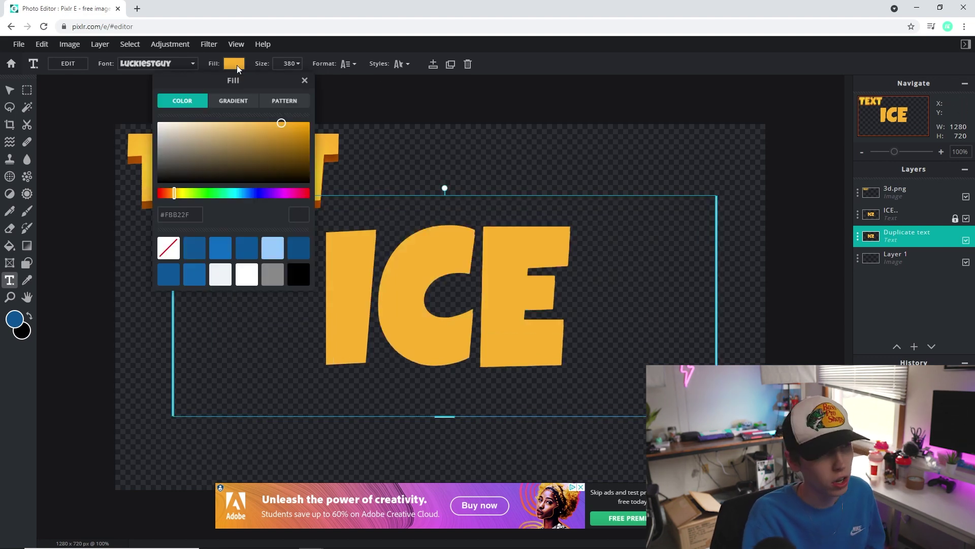
left_click_drag(270, 83, 716, 138)
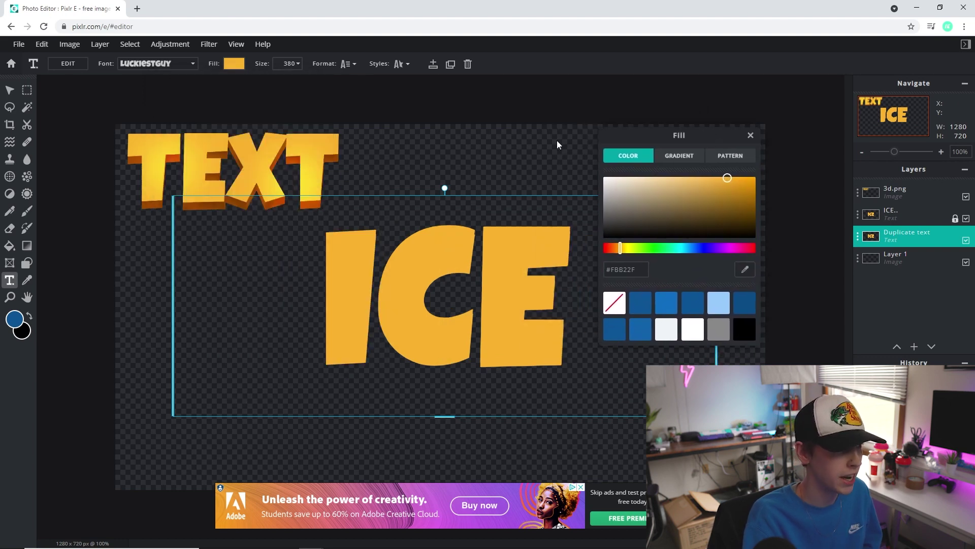
left_click(746, 274)
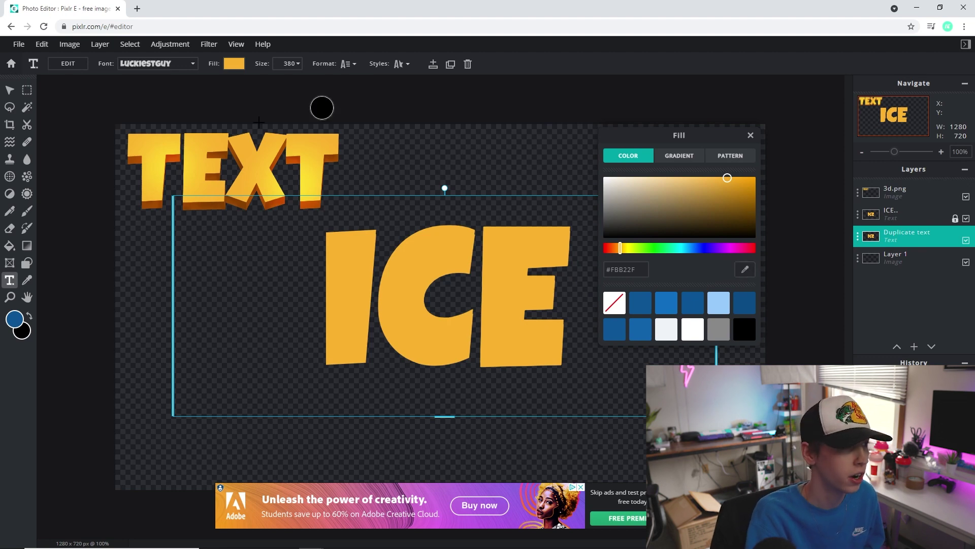
left_click(156, 203)
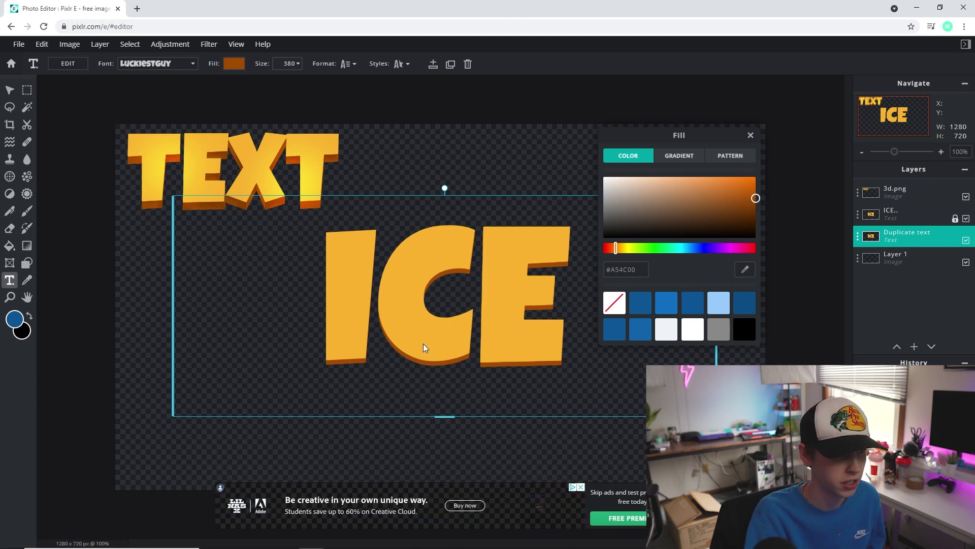
left_click(751, 136)
key("v")
scroll(686, 253, "up", 2)
key("Left")
key("Left")
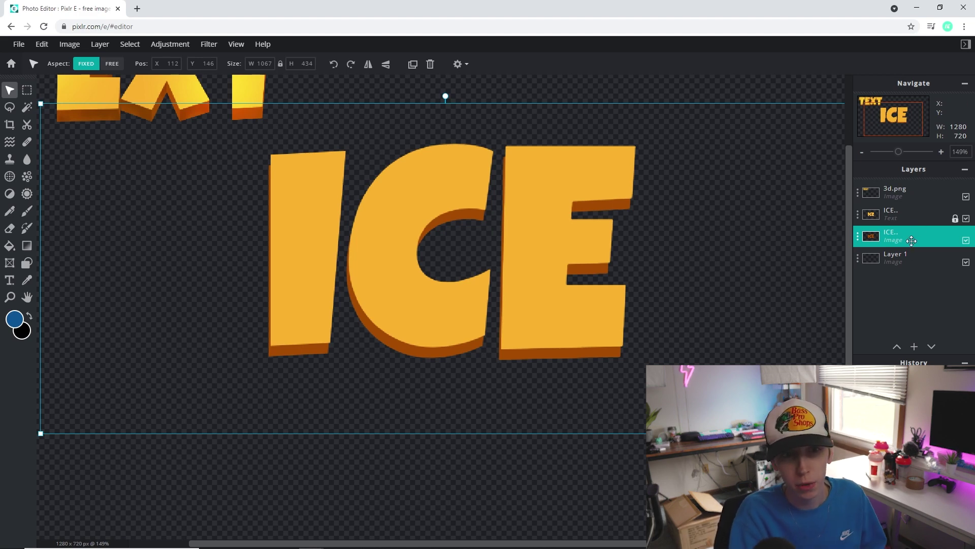
- Zoom in on the E and pick the Lasso selection tool
scroll(551, 328, "up", 2)
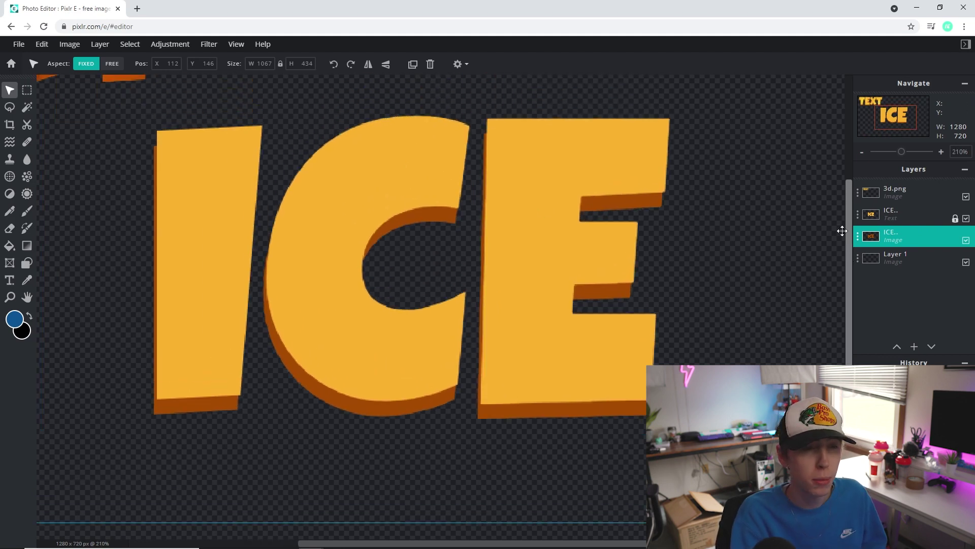
scroll(620, 268, "up", 2)
scroll(631, 278, "up", 1)
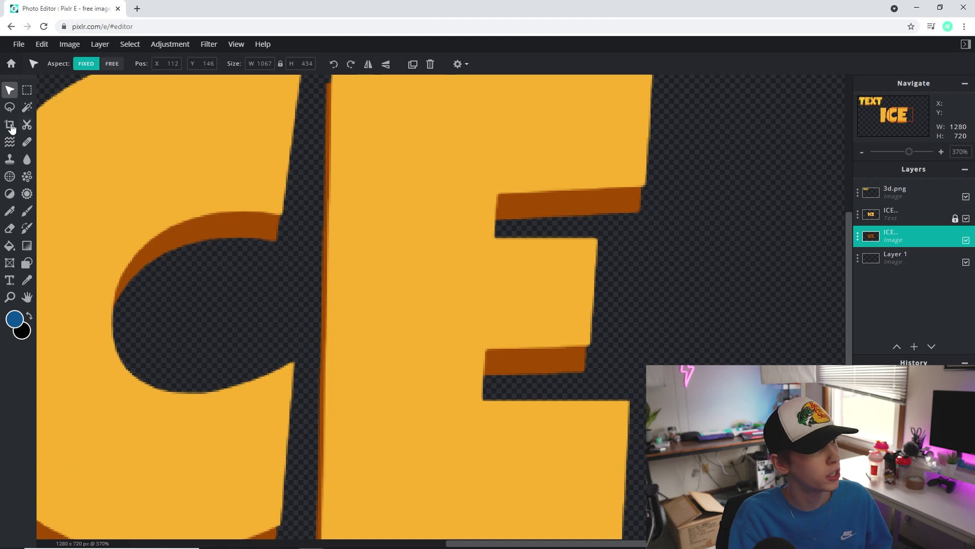
left_click(10, 108)
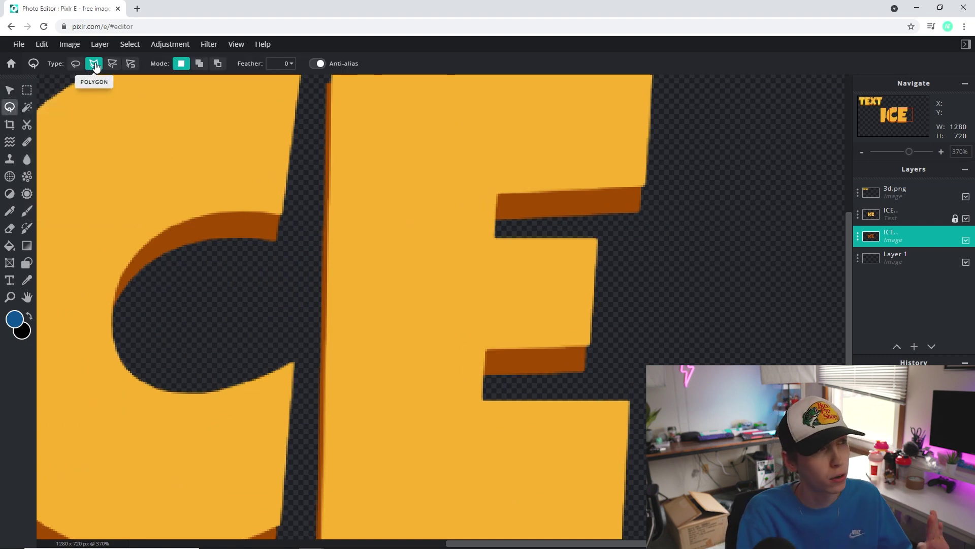
- Lasso the uneven right tip of the E's upper orange extrusion bar
scroll(642, 184, "up", 3)
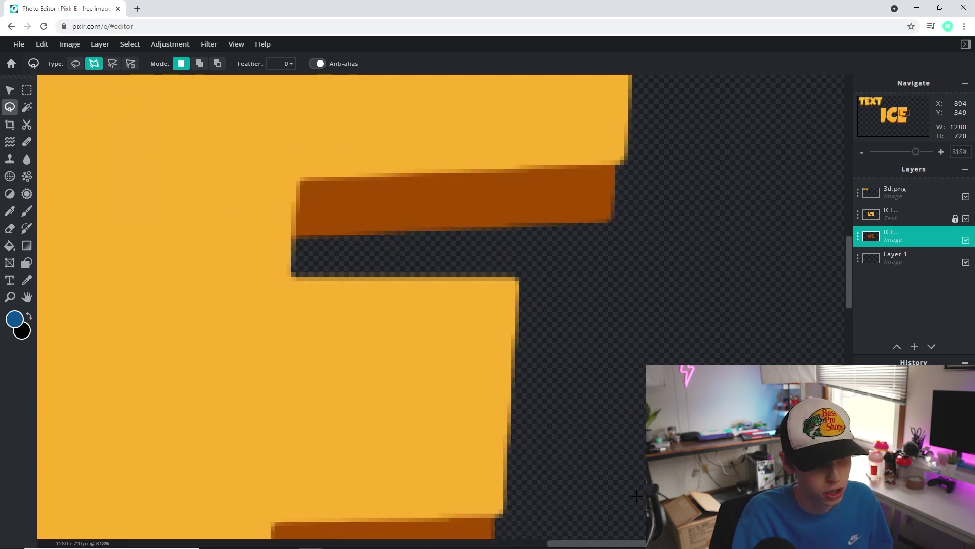
left_click_drag(852, 258, 849, 241)
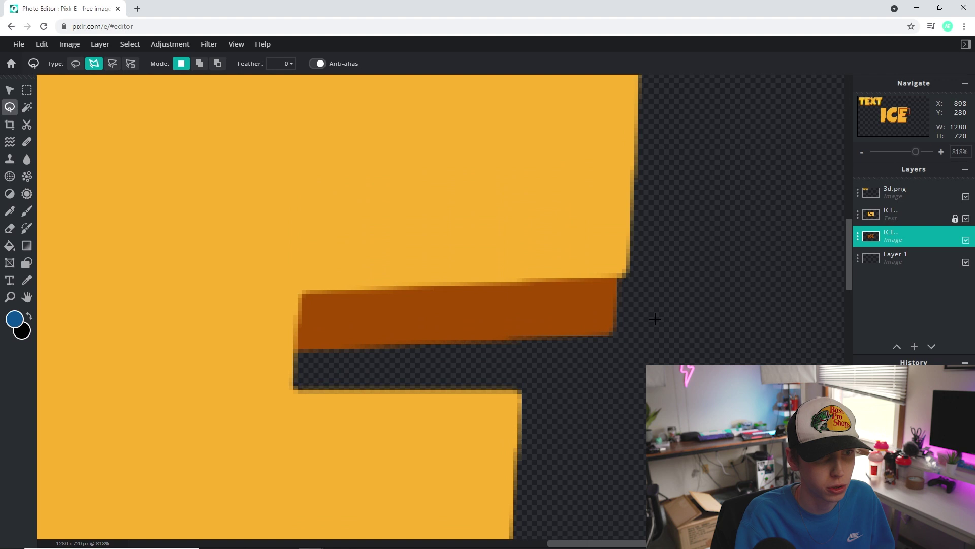
scroll(656, 319, "up", 1)
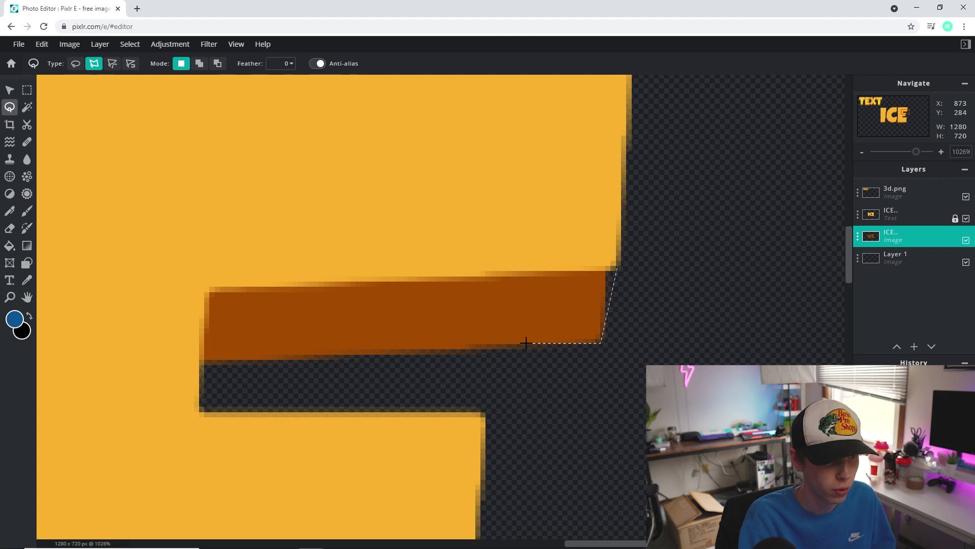
left_click(557, 250)
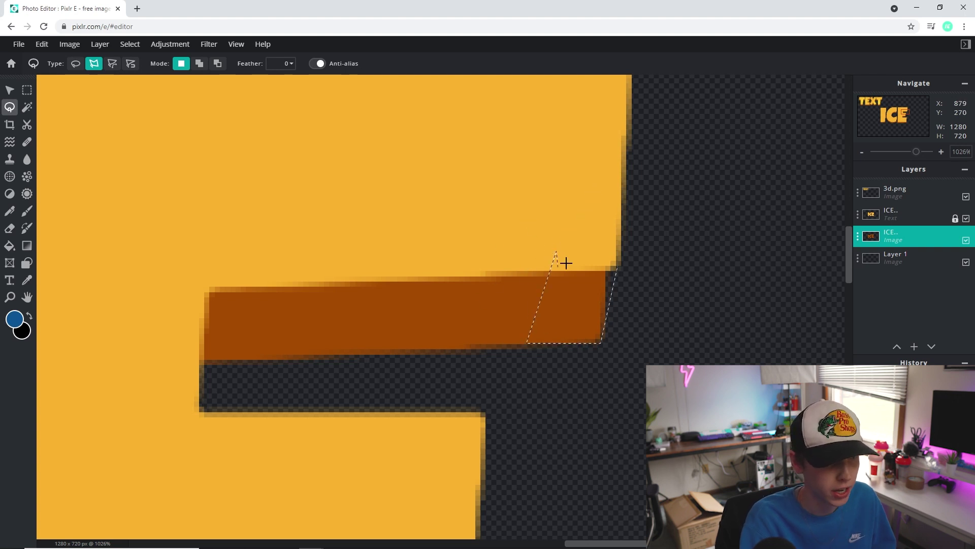
left_click(616, 266)
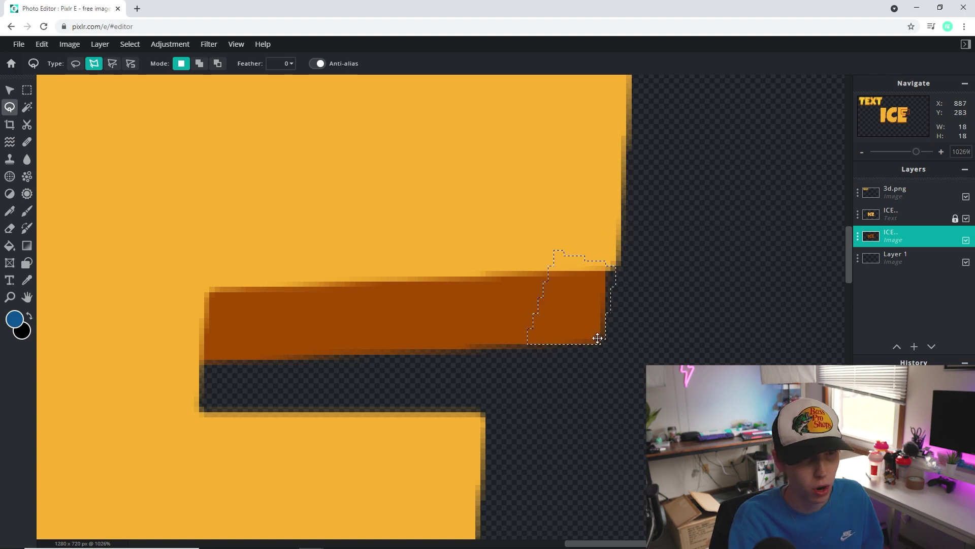
scroll(574, 328, "down", 5)
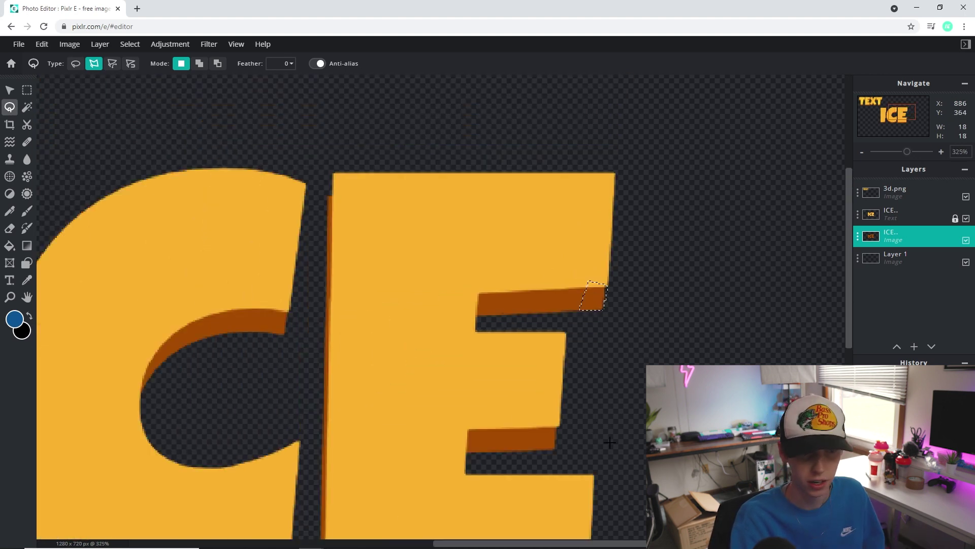
scroll(584, 338, "down", 2)
scroll(594, 345, "up", 5)
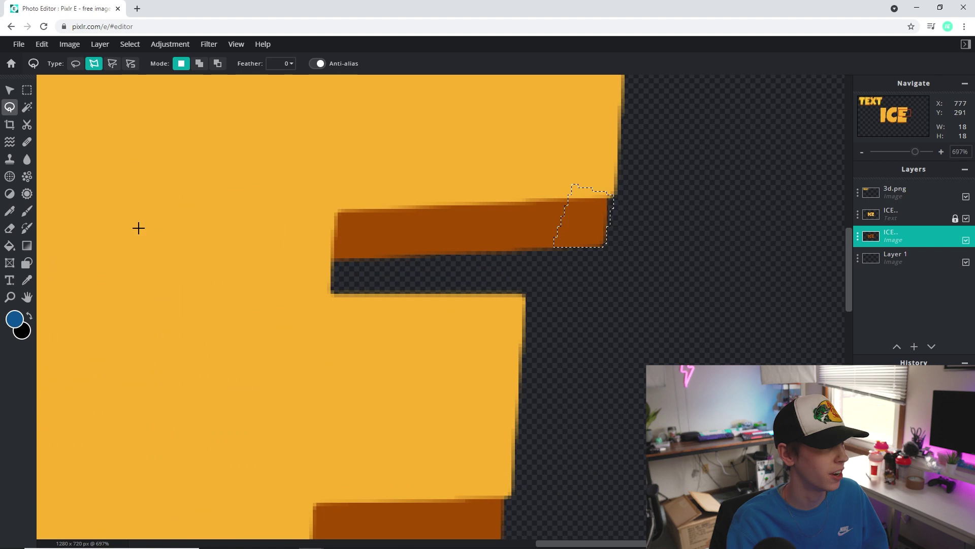
left_click(27, 211)
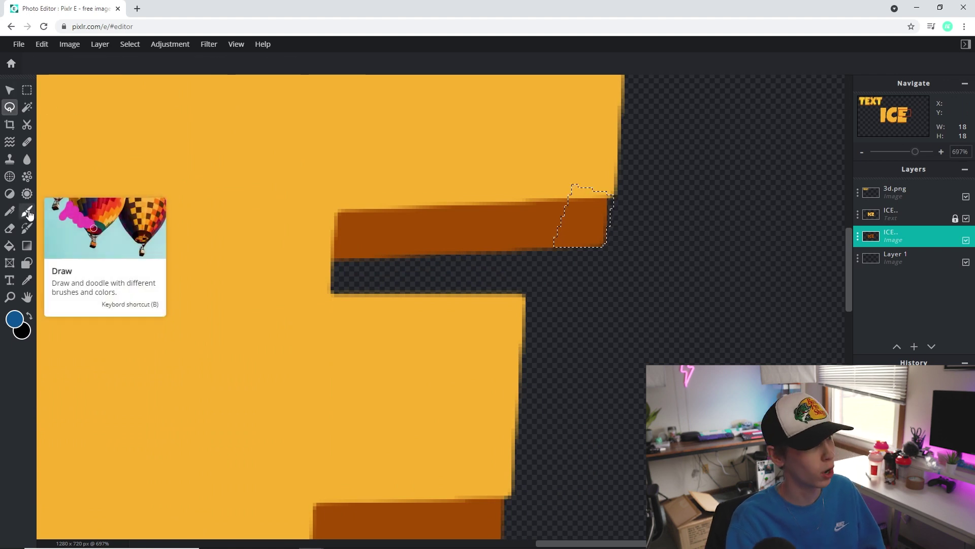
- Sample the dark orange #A54C00 from the extrusion bar as the primary painting colour
left_click(15, 320)
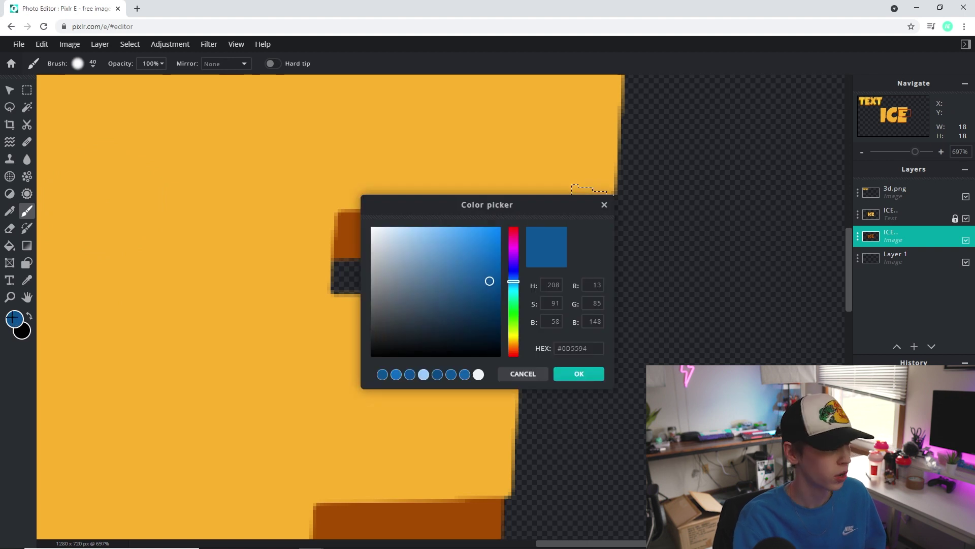
mouse_move(528, 208)
left_mouse_down()
mouse_move(330, 261)
mouse_move(275, 324)
left_mouse_up()
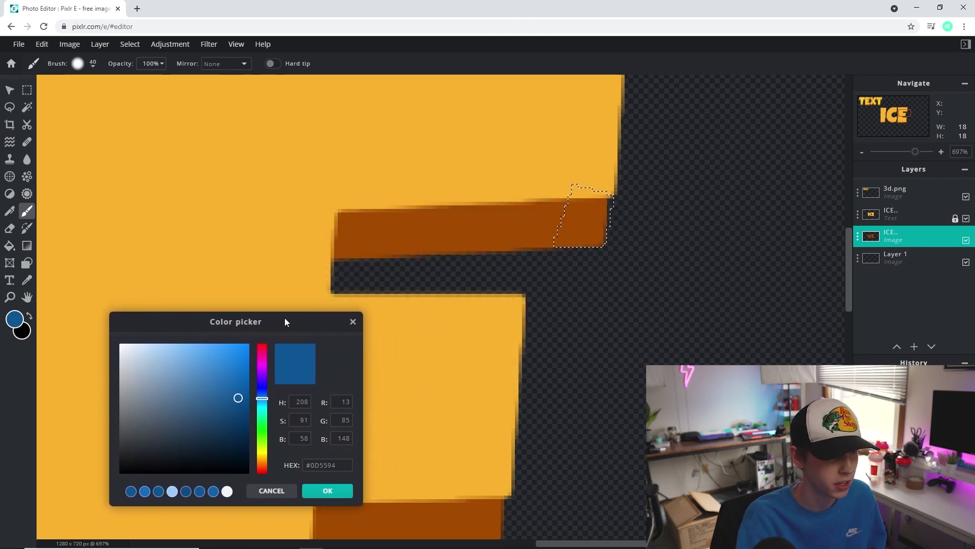
left_click(462, 226)
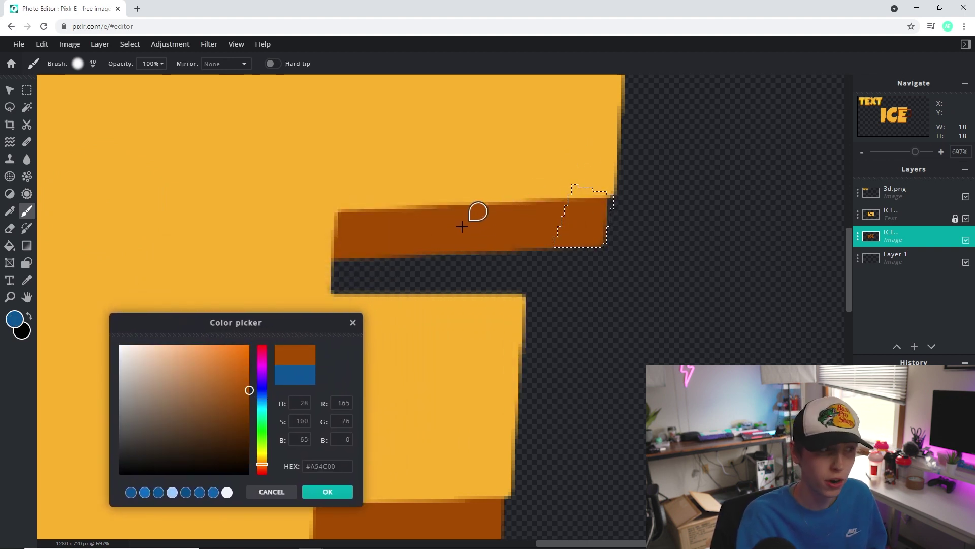
left_click(327, 493)
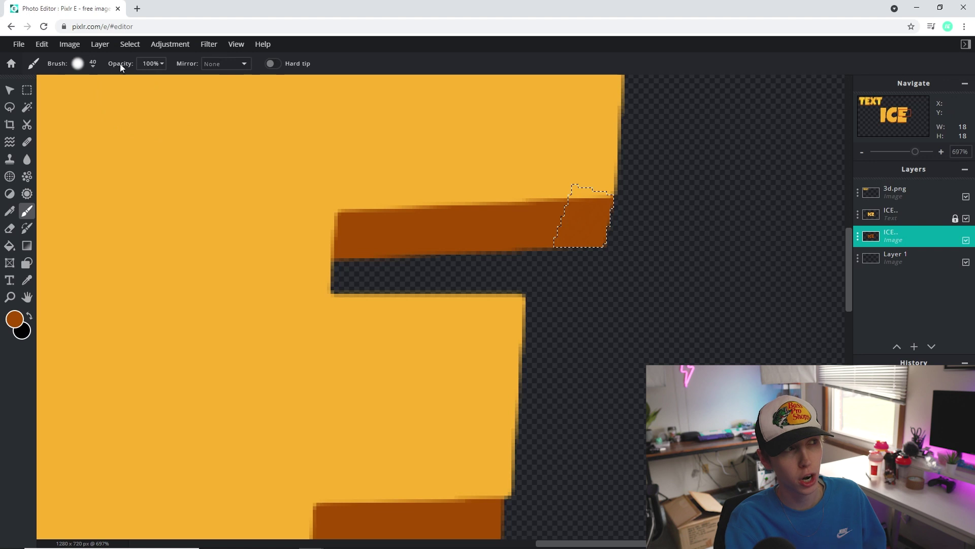
- Check the brush size and softness, then deselect the area around the E's bar
left_click(79, 65)
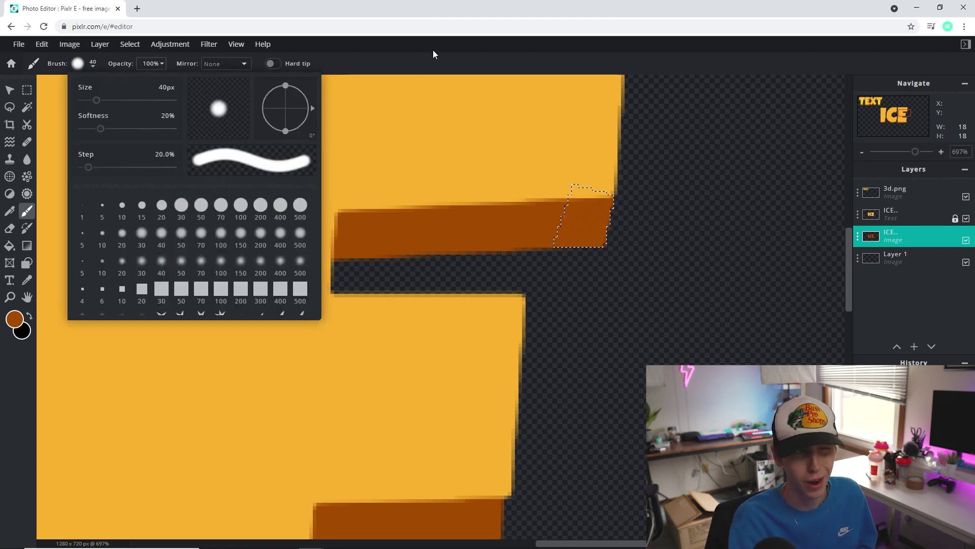
left_click(447, 51)
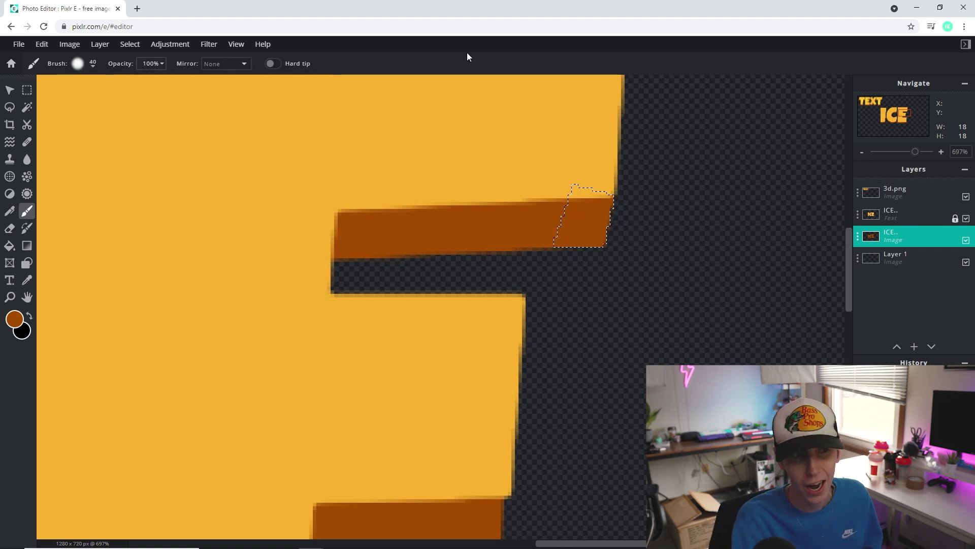
left_click(142, 44)
left_click(148, 87)
scroll(538, 206, "down", 5)
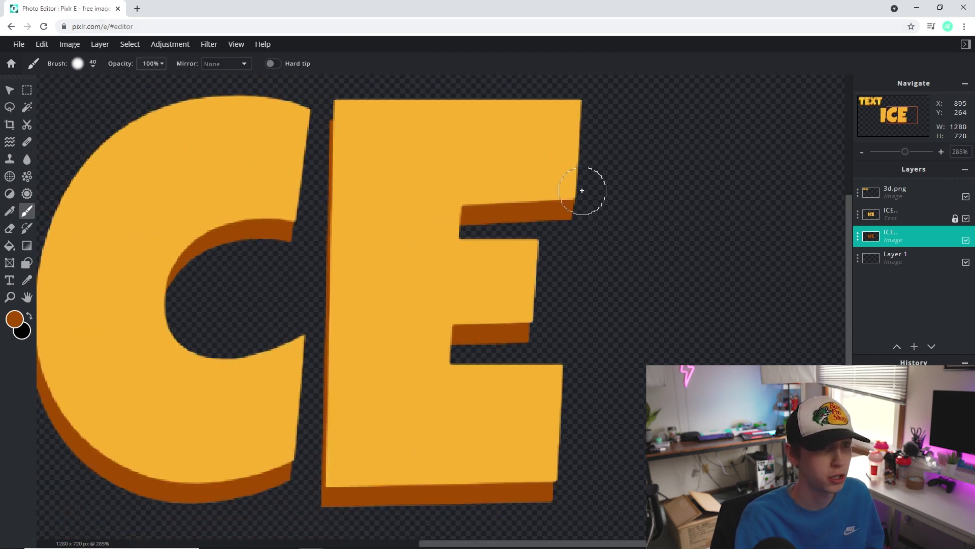
scroll(577, 323, "down", 3)
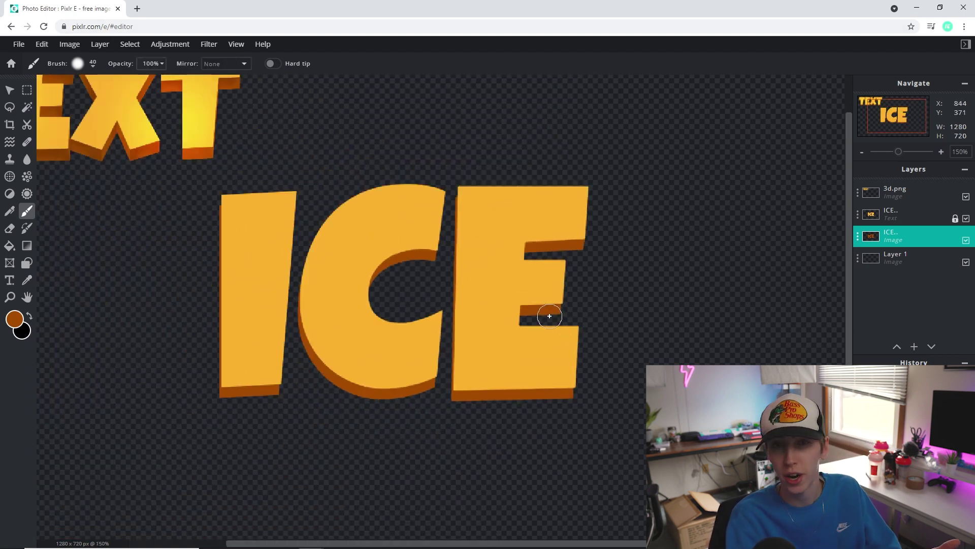